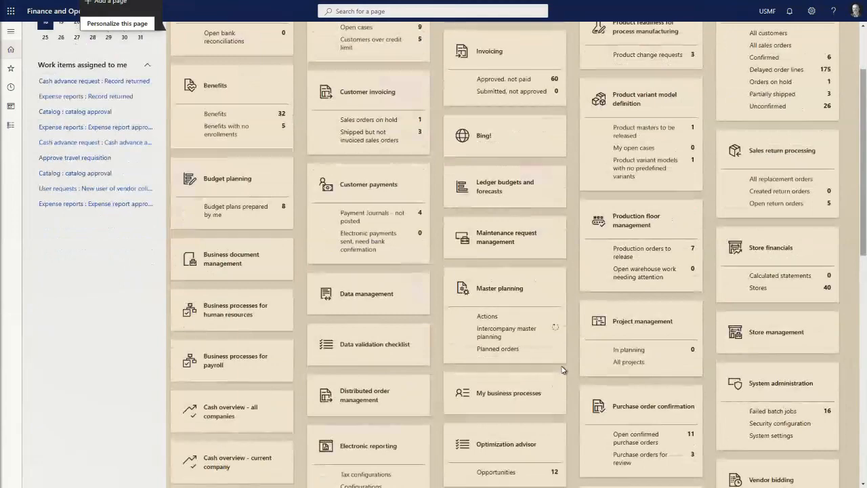
Start adding a Power Apps page to the home dashboard and name it Invoice Processing Automation.
{"action": "scroll", "coordinate": [561, 369], "scroll_direction": "down", "scroll_amount": 4}
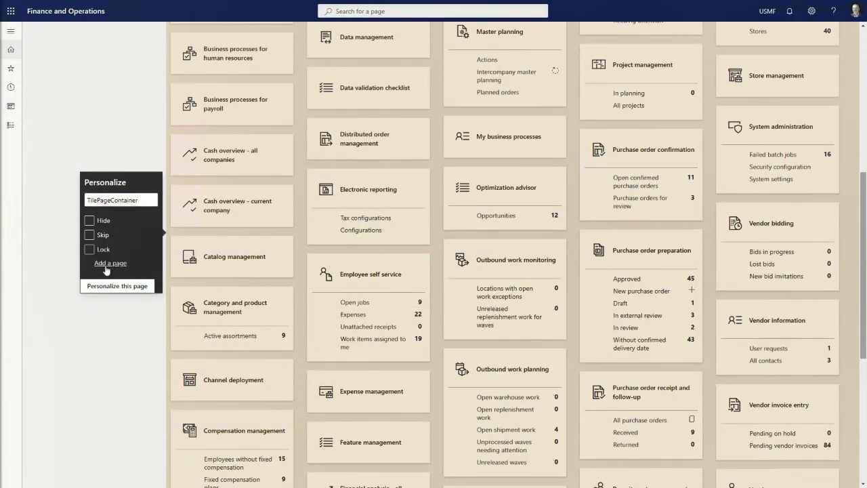
{"action": "left_click", "coordinate": [105, 265]}
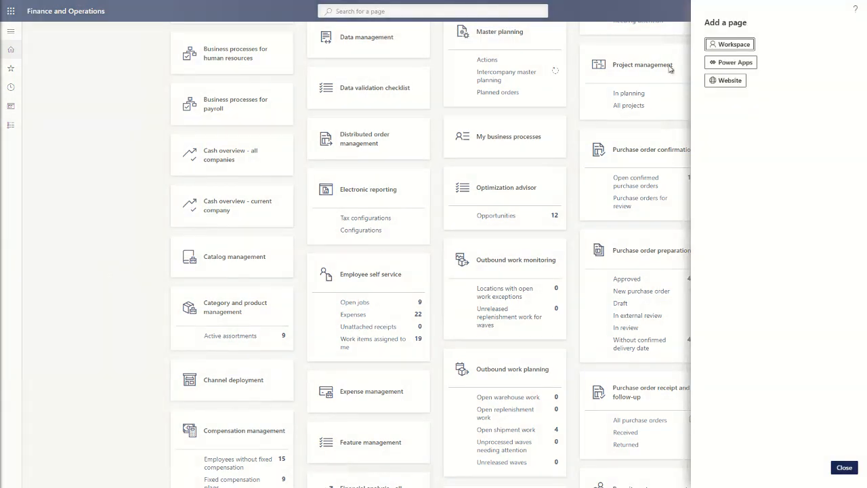
{"action": "left_click", "coordinate": [736, 65]}
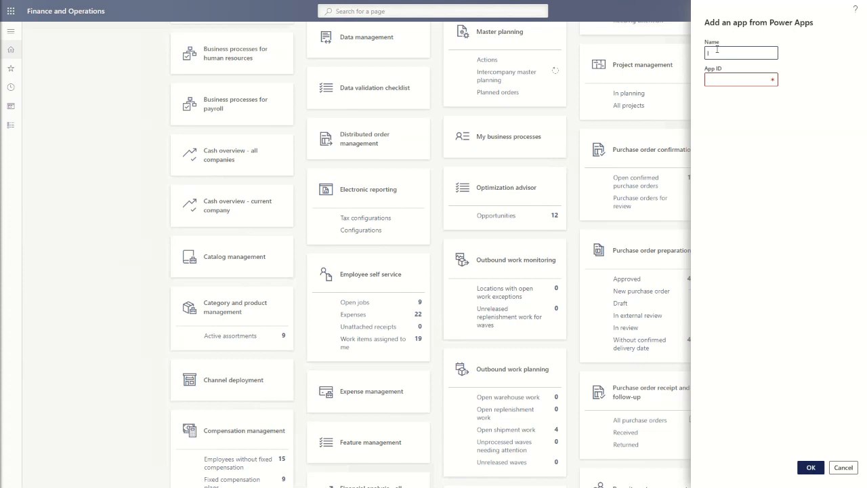
{"action": "type", "text": "Invoic"}
{"action": "type", "text": "e Processing"}
{"action": "type", "text": " Automation"}
{"action": "left_click", "coordinate": [747, 79]}
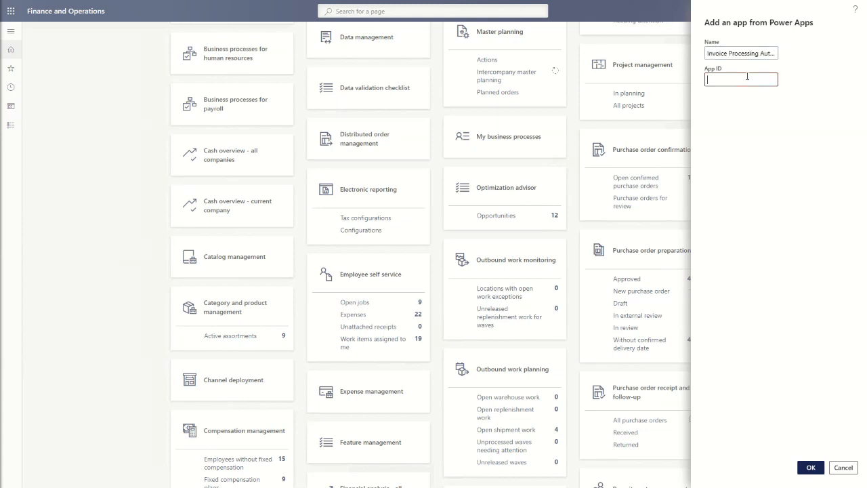
Finish adding the dashboard page with the App ID copied from the IPA Application details in Power Apps, and open its new tile.
{"action": "key", "text": "alt+Tab"}
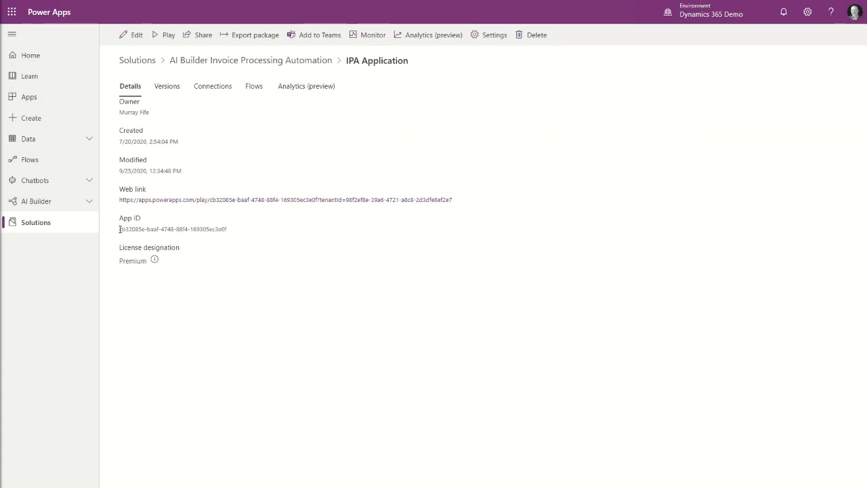
{"action": "left_click_drag", "start_coordinate": [120, 229], "coordinate": [238, 232]}
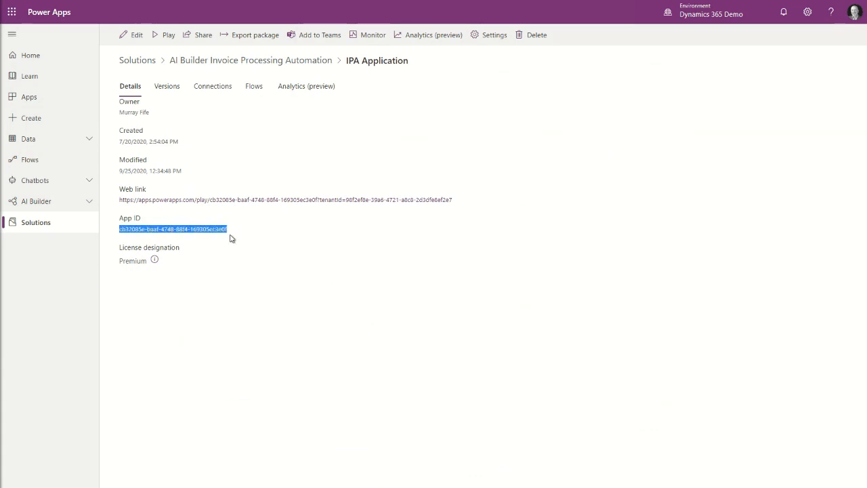
{"action": "key", "text": "alt+Tab"}
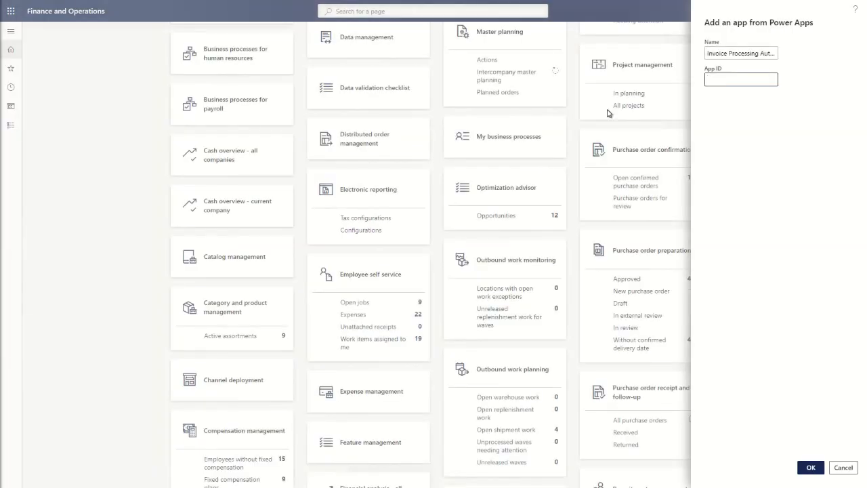
{"action": "key", "text": "ctrl+v"}
{"action": "left_click", "coordinate": [811, 468]}
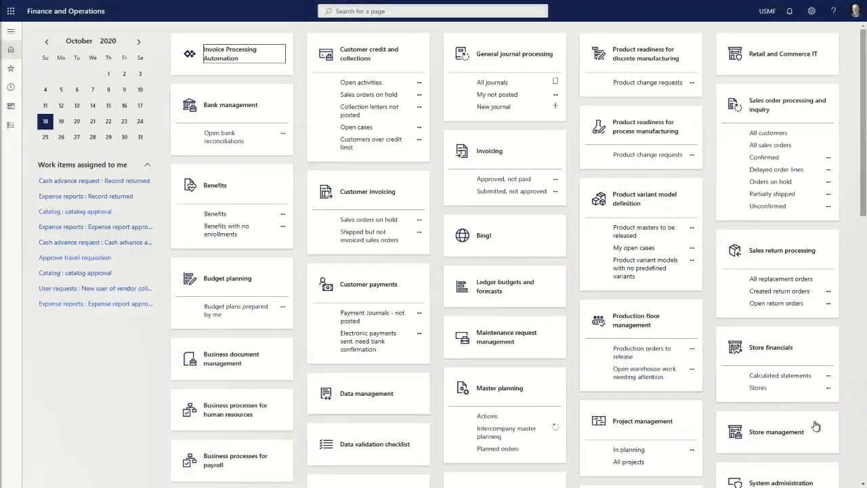
{"action": "left_click", "coordinate": [222, 55]}
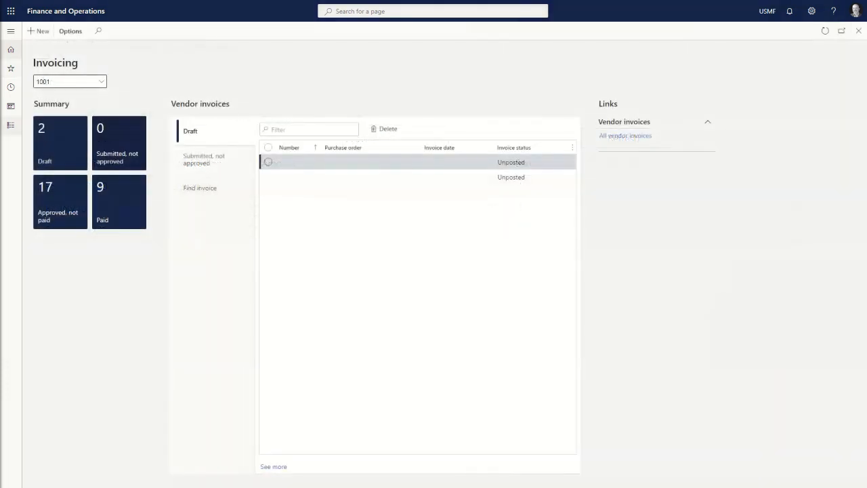
Open page personalization for the Invoicing workspace, starting from its Vendor invoices section.
{"action": "right_click", "coordinate": [262, 91]}
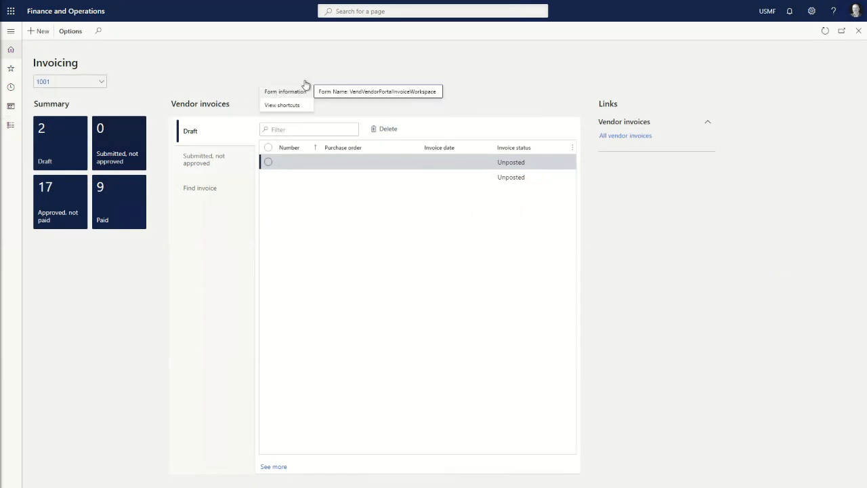
{"action": "right_click", "coordinate": [267, 71]}
{"action": "right_click", "coordinate": [322, 111]}
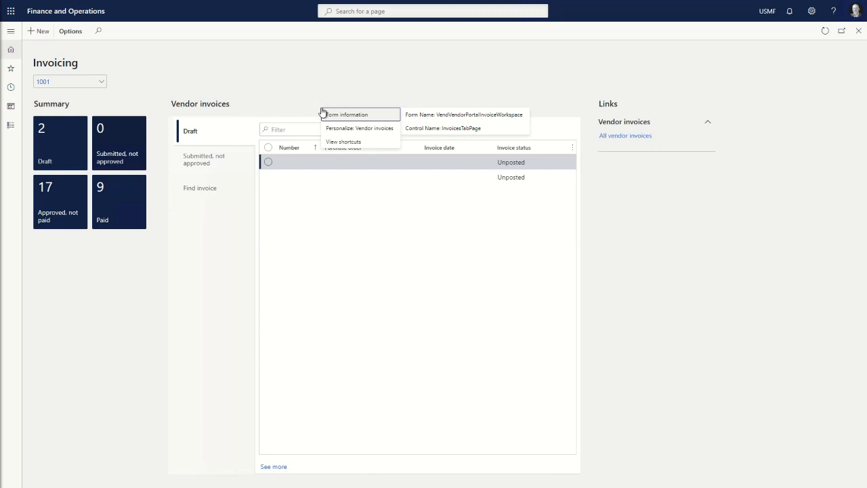
{"action": "left_click", "coordinate": [369, 130]}
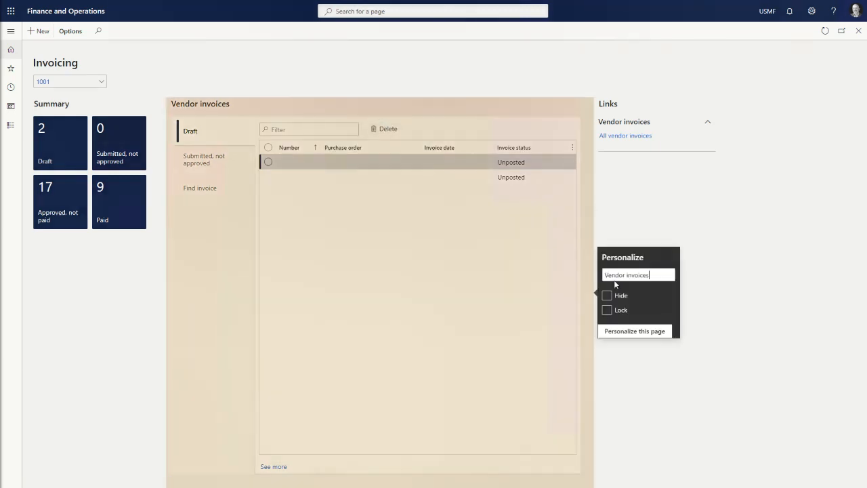
{"action": "left_click", "coordinate": [644, 334]}
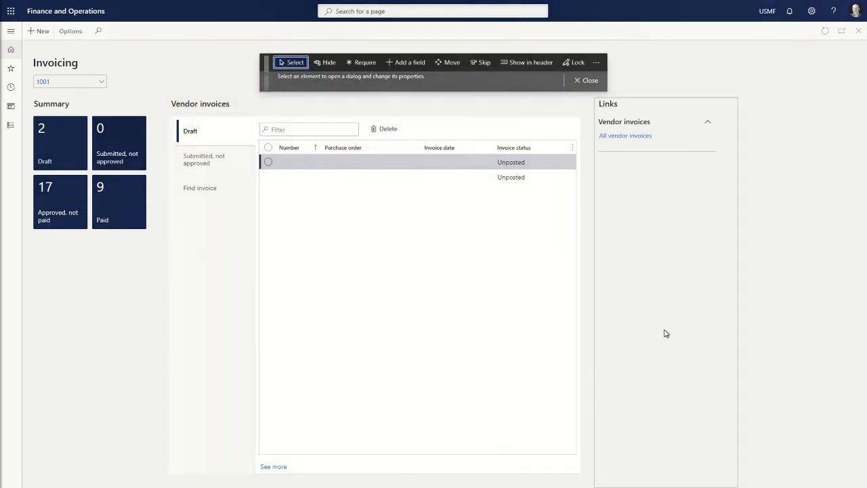
Start adding a Power Apps app among the sections of the Invoicing workspace and name it AP Invoice Automation.
{"action": "left_click", "coordinate": [596, 63]}
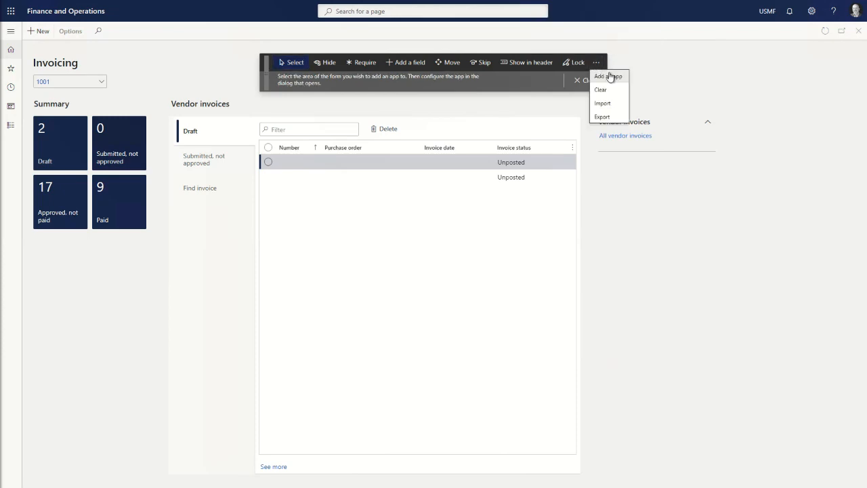
{"action": "left_click", "coordinate": [608, 76]}
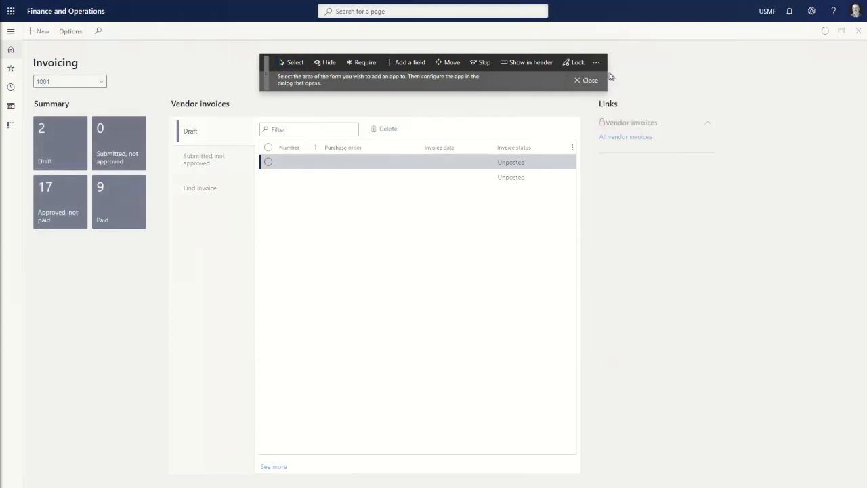
{"action": "left_click", "coordinate": [168, 99]}
{"action": "left_click", "coordinate": [730, 45]}
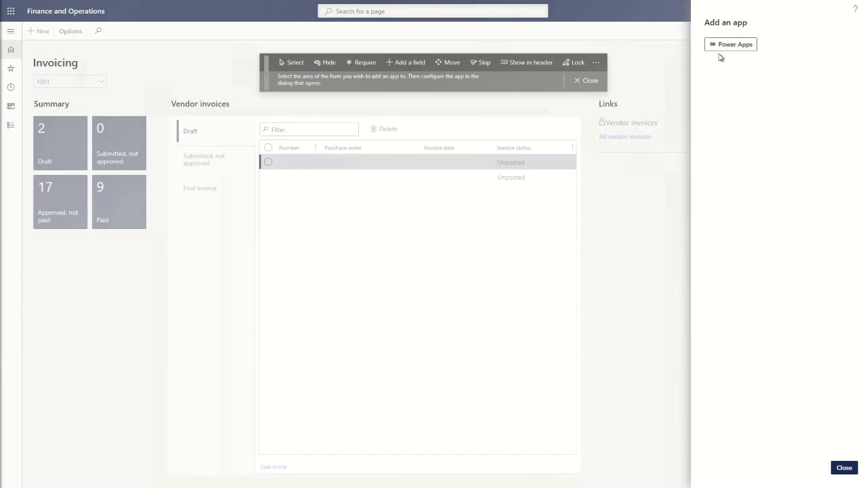
{"action": "left_click", "coordinate": [713, 52]}
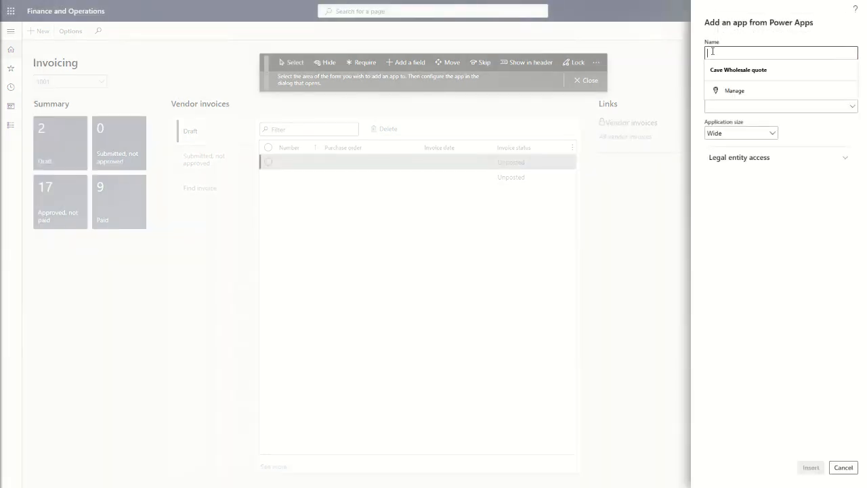
{"action": "type", "text": "P"}
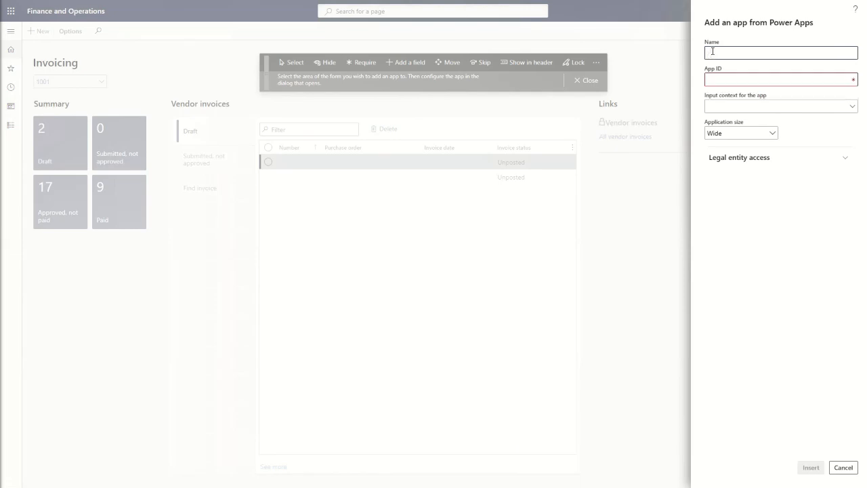
{"action": "type", "text": " Invoice Automation"}
{"action": "key", "text": "Tab"}
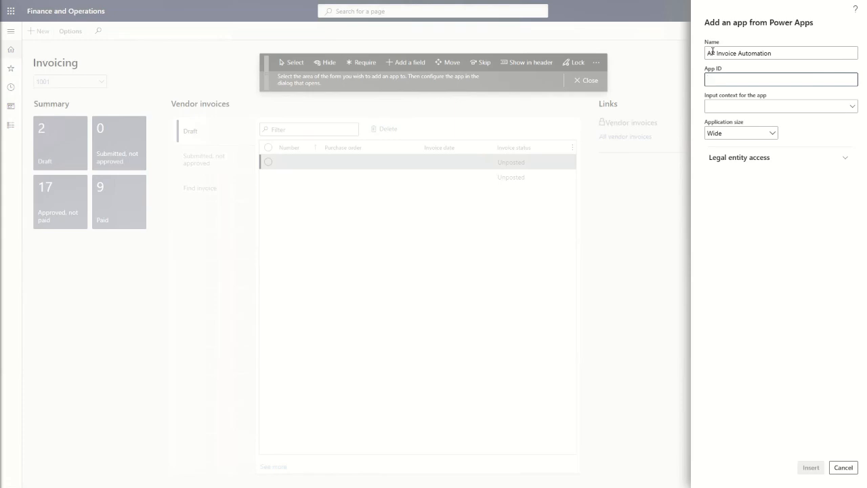
Copy the IPA Application's App ID from Power Apps into the App ID of the AP Invoice Automation app.
{"action": "key", "text": "alt+Tab"}
{"action": "key", "text": "ctrl+c"}
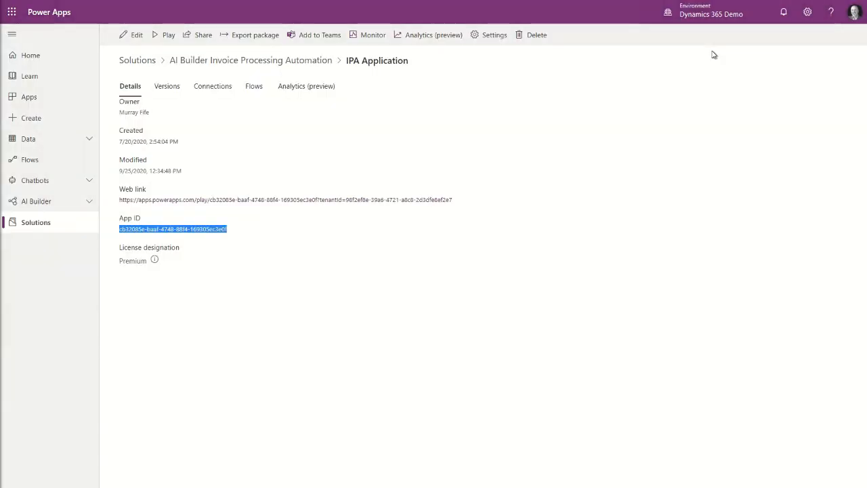
{"action": "key", "text": "alt+Tab"}
{"action": "key", "text": "ctrl+v"}
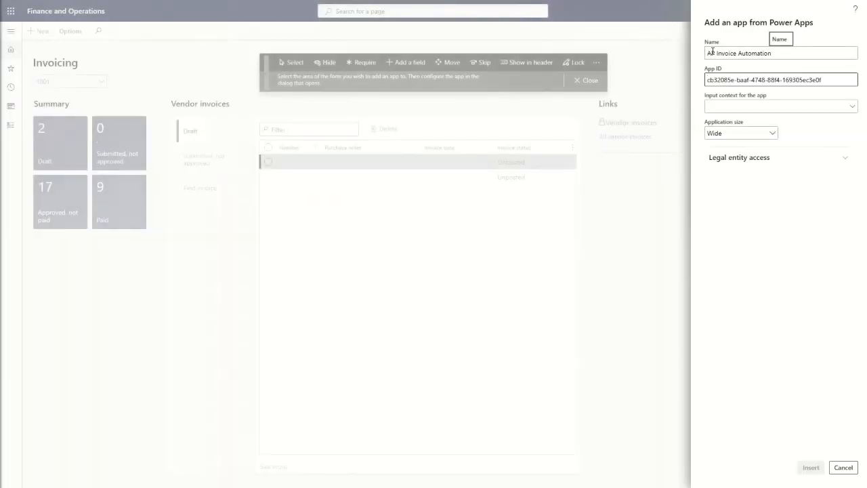
Insert the app with no input context, Wide size and access for all legal entities, and close the personalization.
{"action": "left_click", "coordinate": [853, 107]}
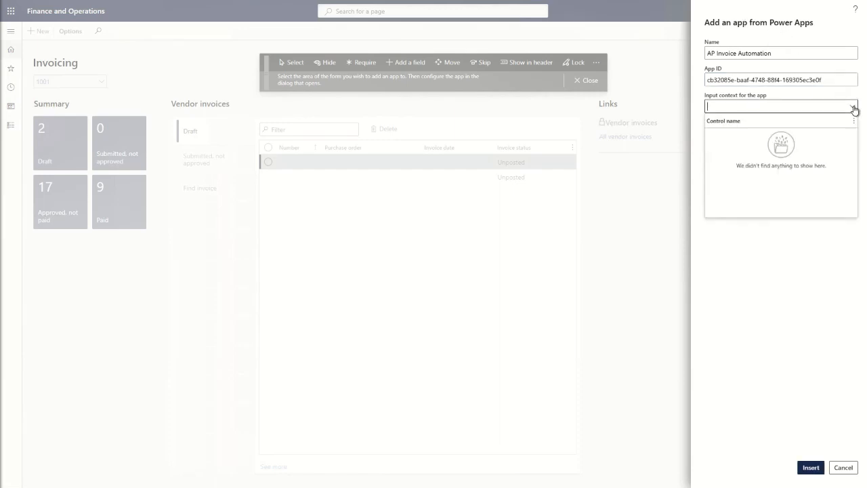
{"action": "left_click", "coordinate": [853, 106]}
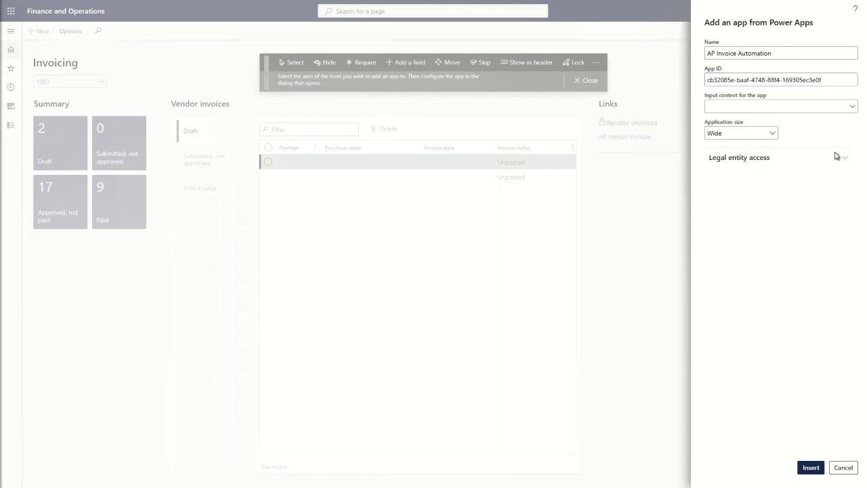
{"action": "left_click", "coordinate": [773, 133]}
{"action": "left_click", "coordinate": [773, 134]}
{"action": "left_click", "coordinate": [844, 158]}
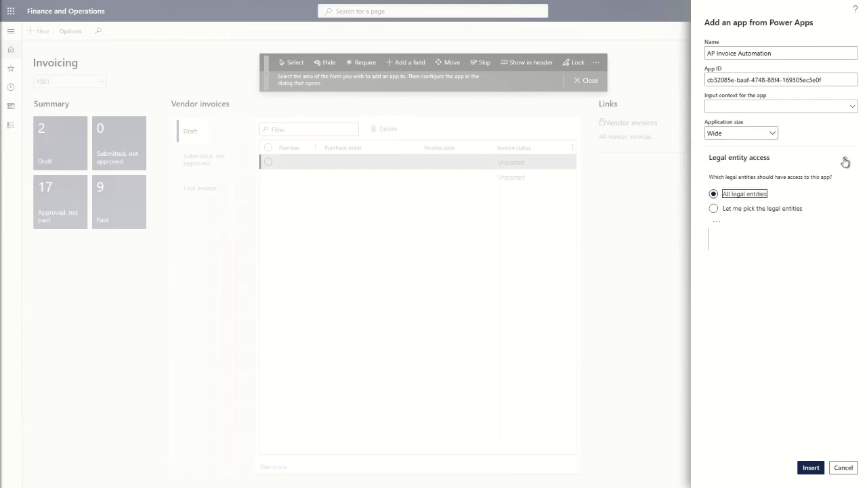
{"action": "left_click", "coordinate": [811, 464]}
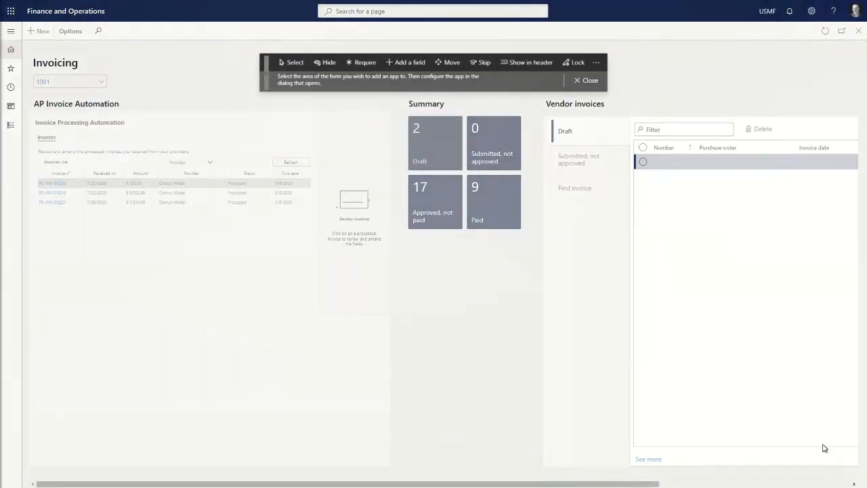
{"action": "left_click", "coordinate": [587, 80]}
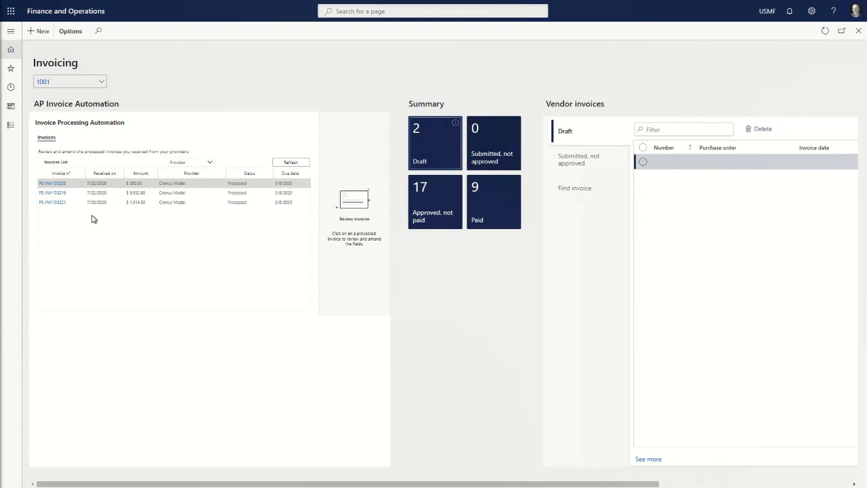
Open the second invoice in the embedded AP Invoice Automation app's invoice list.
{"action": "left_click", "coordinate": [44, 193]}
{"action": "left_click", "coordinate": [43, 194]}
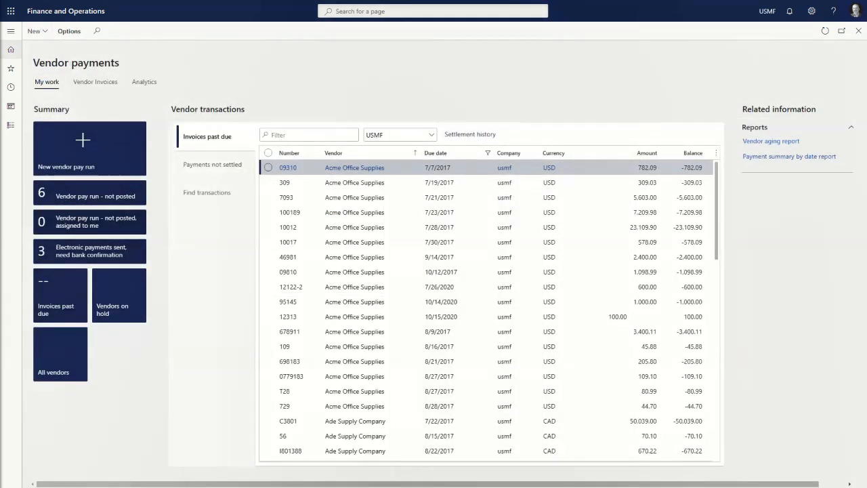
View the Analytics page of the Vendor payments workspace and return to My work.
{"action": "right_click", "coordinate": [186, 84]}
{"action": "left_click", "coordinate": [143, 88]}
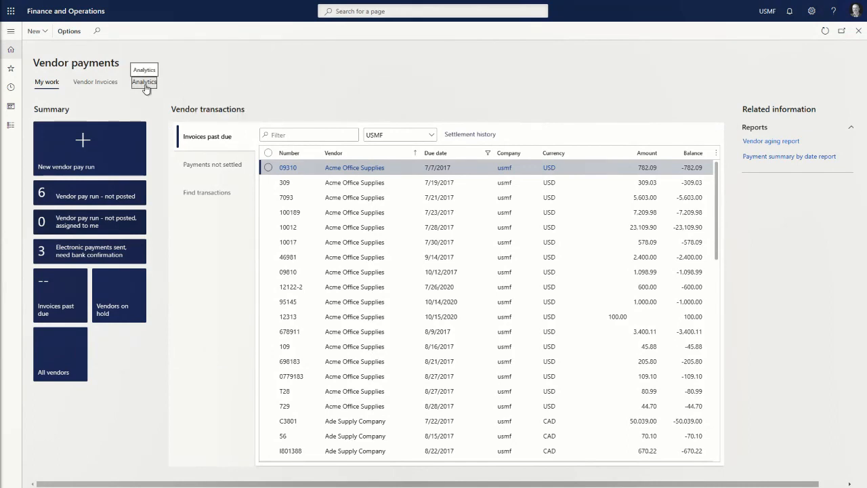
{"action": "left_click", "coordinate": [143, 86]}
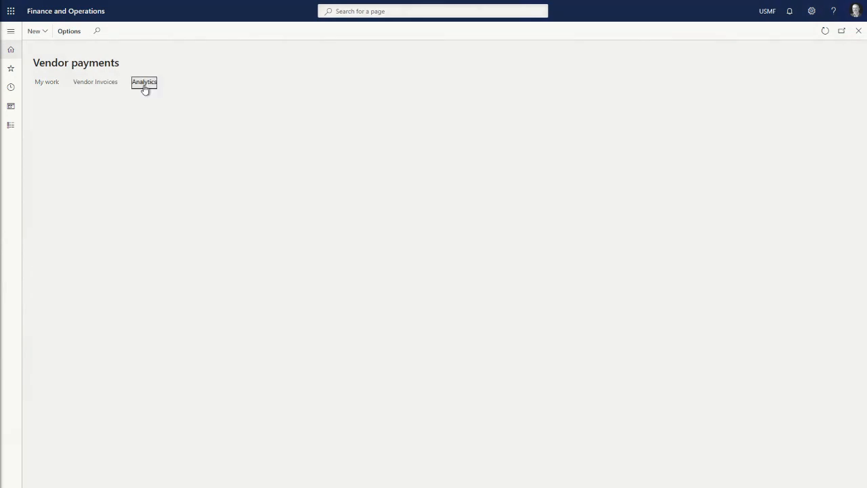
{"action": "left_click", "coordinate": [45, 84]}
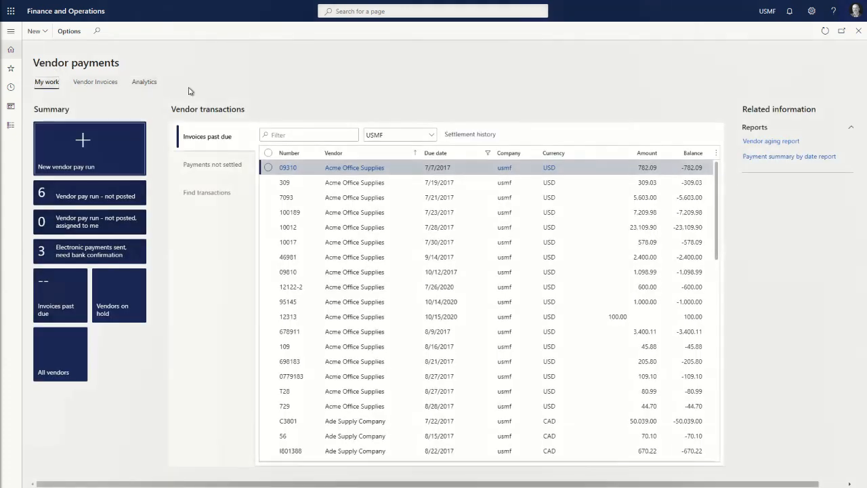
Personalize the Vendor payments page and start adding a Power Apps app to the workspace's tab area.
{"action": "right_click", "coordinate": [190, 86]}
{"action": "left_click", "coordinate": [233, 110]}
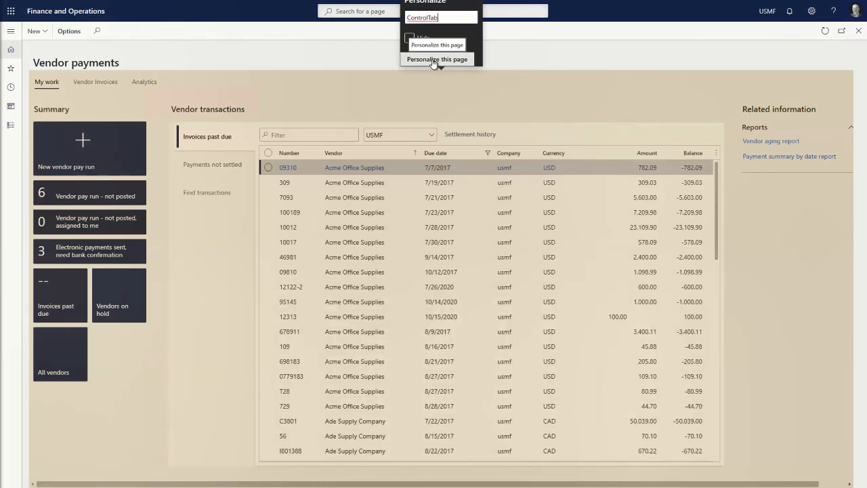
{"action": "left_click", "coordinate": [434, 61]}
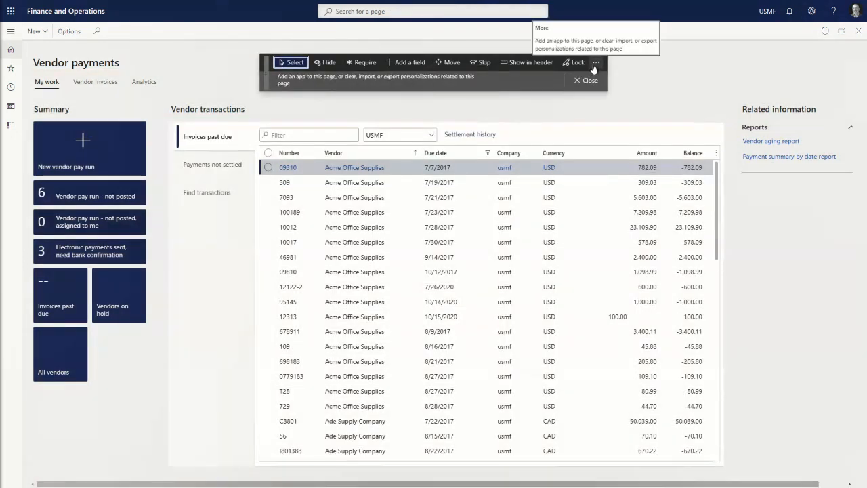
{"action": "left_click", "coordinate": [594, 65]}
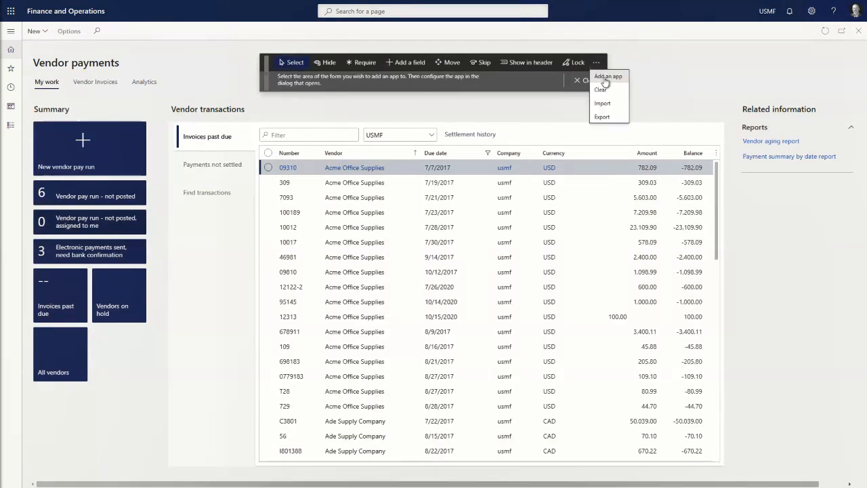
{"action": "left_click", "coordinate": [607, 76]}
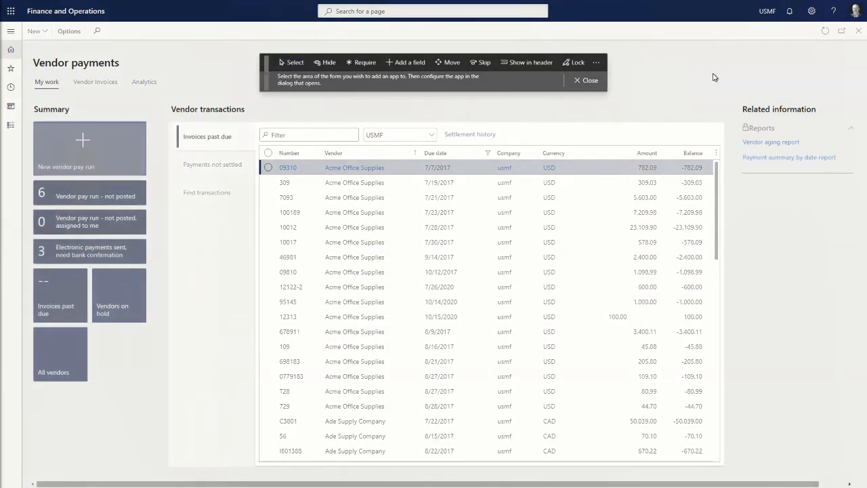
{"action": "left_click", "coordinate": [169, 82]}
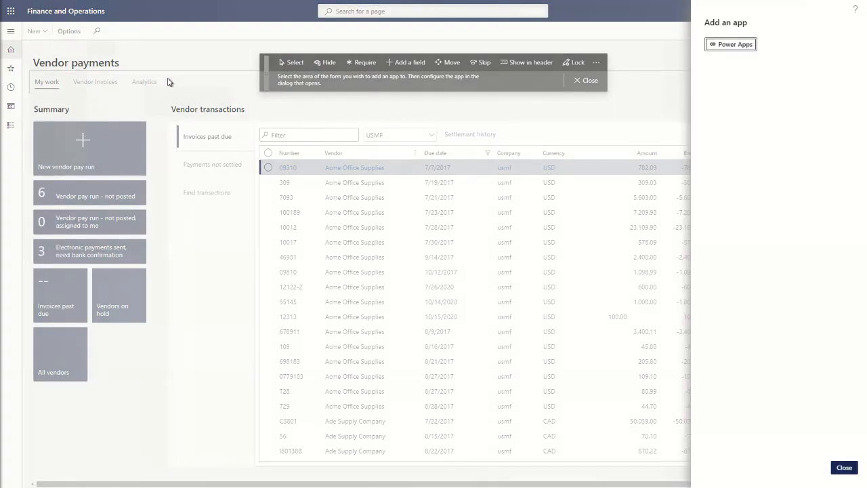
{"action": "left_click", "coordinate": [731, 48]}
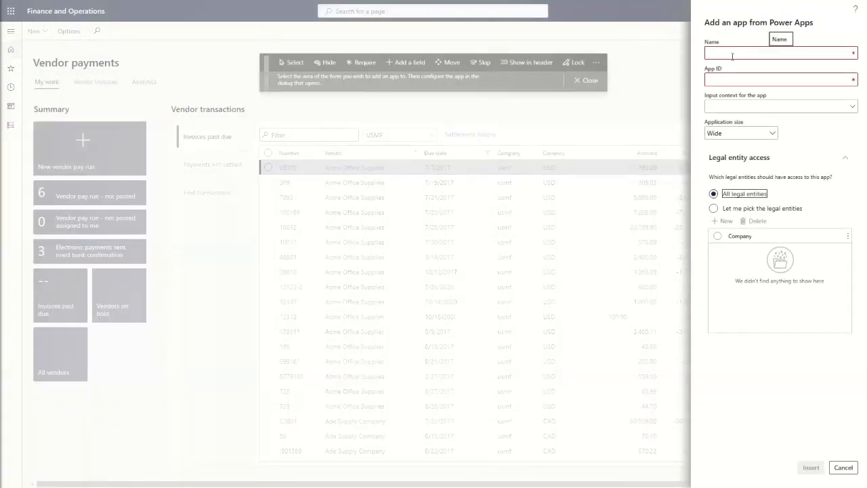
Name the app AP Invoice Automation and enter the IPA Application's App ID from Power Apps.
{"action": "left_click", "coordinate": [728, 54]}
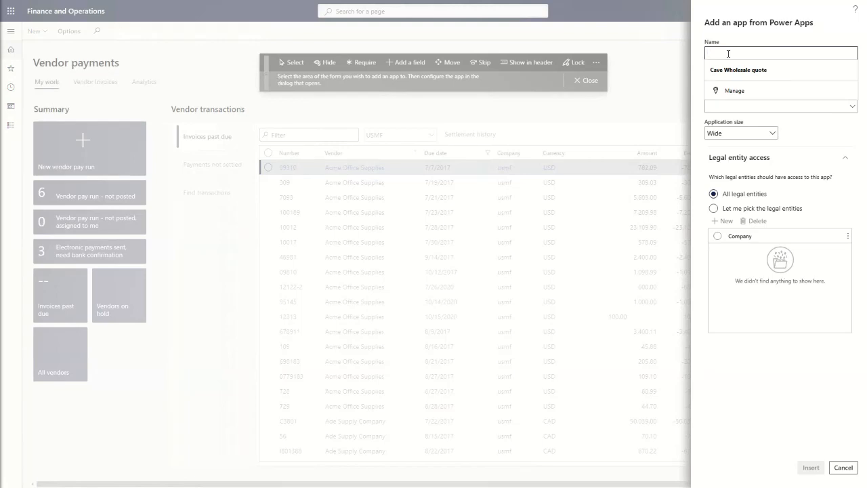
{"action": "type", "text": "P Invoice Automatio"}
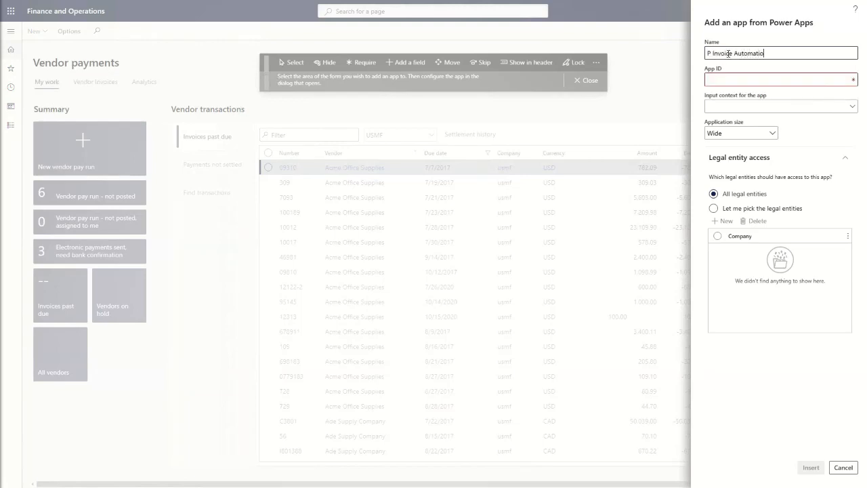
{"action": "type", "text": "A"}
{"action": "key", "text": "Tab"}
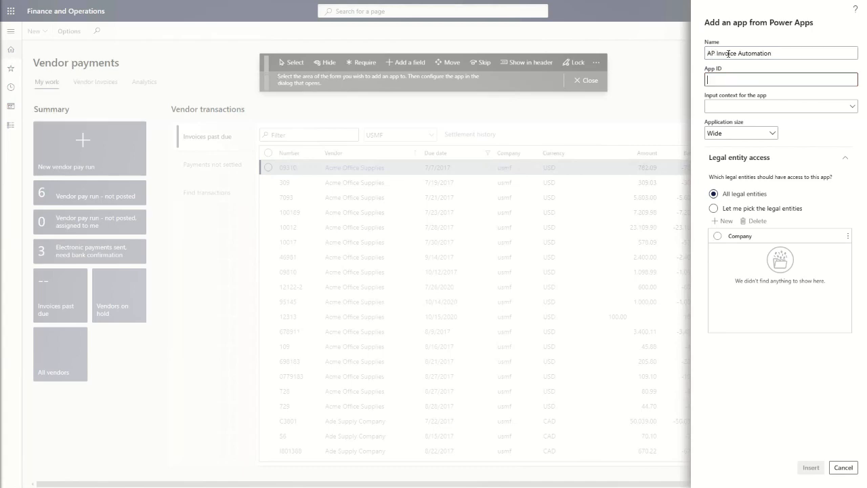
{"action": "key", "text": "alt+Tab"}
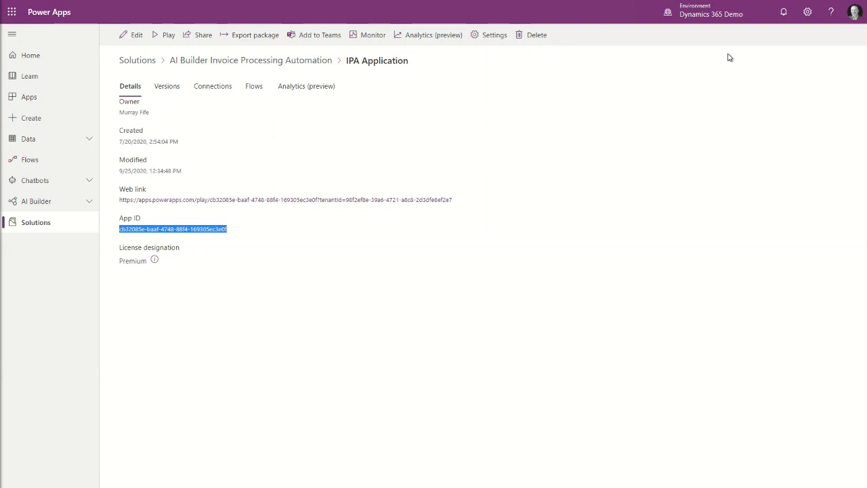
{"action": "key", "text": "alt+Tab"}
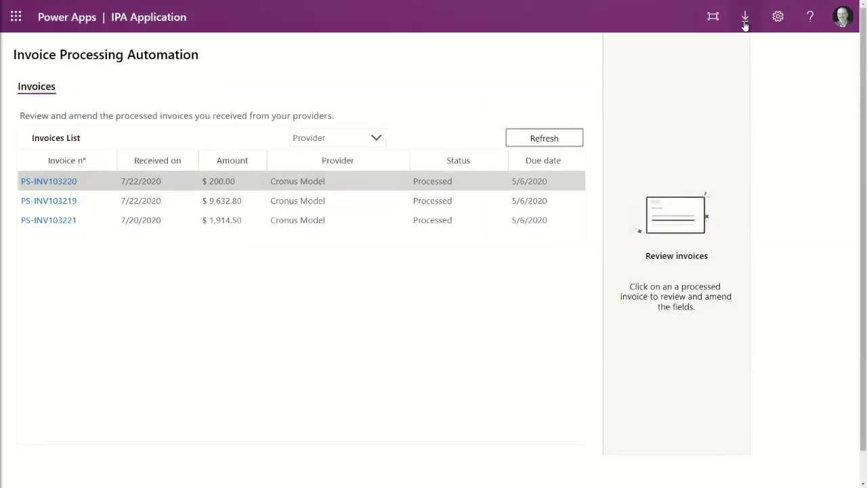
{"action": "key", "text": "ctrl+shift+Tab"}
{"action": "key", "text": "ctrl+shift+Tab"}
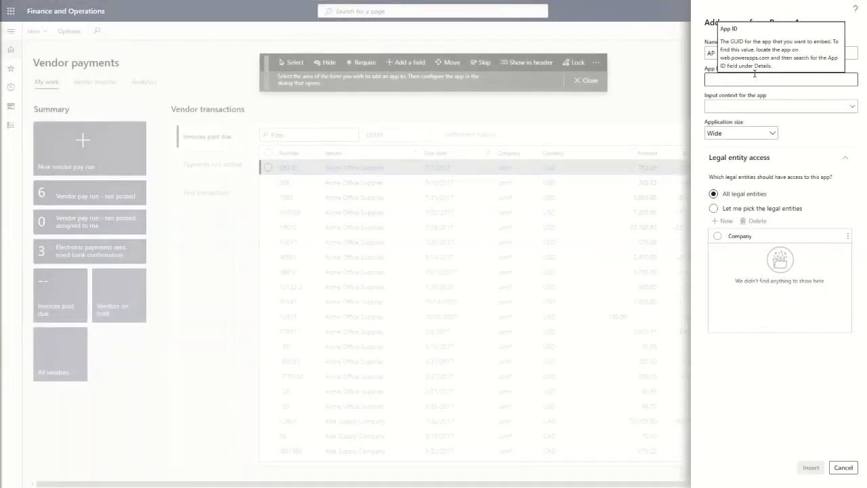
{"action": "type", "text": "cb32085e-baaf-4748-88f4-169305ec3e0f"}
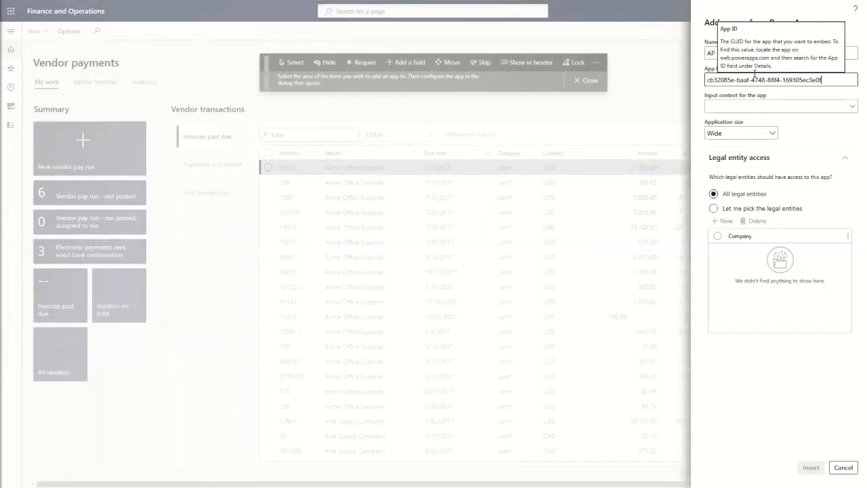
Insert the app with no input context, Wide size and access for all legal entities, and exit the page personalization.
{"action": "key", "text": "Tab"}
{"action": "left_click", "coordinate": [814, 470]}
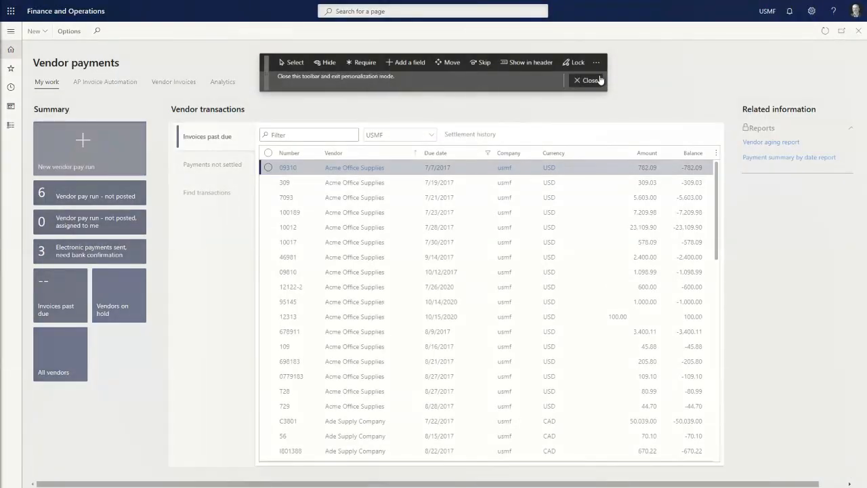
{"action": "left_click", "coordinate": [599, 82]}
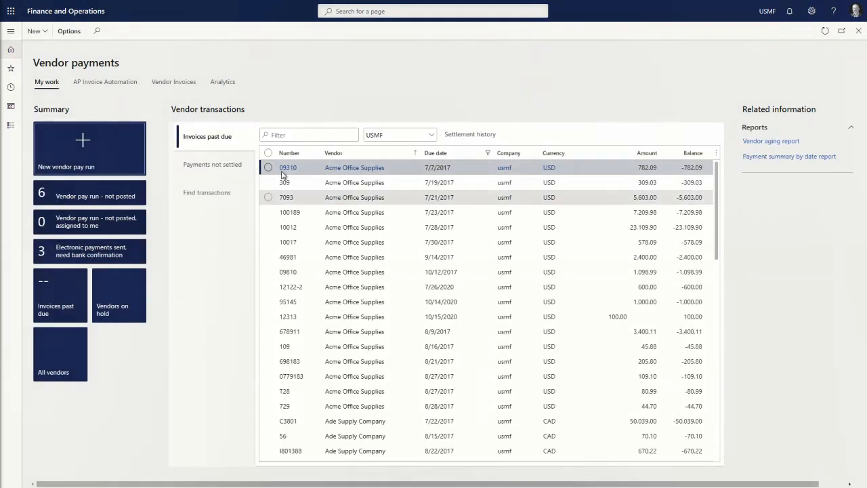
View the AP Invoice Automation page of the Vendor payments workspace and open an invoice in its list.
{"action": "left_click", "coordinate": [113, 83]}
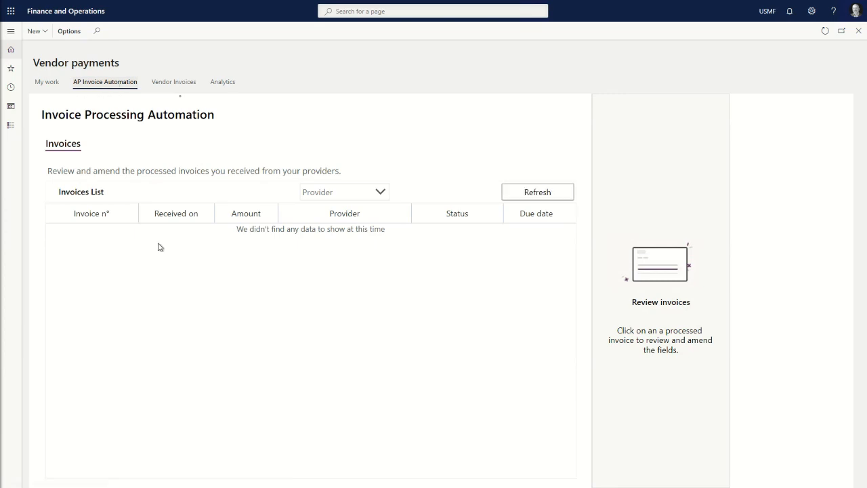
{"action": "left_click", "coordinate": [76, 271]}
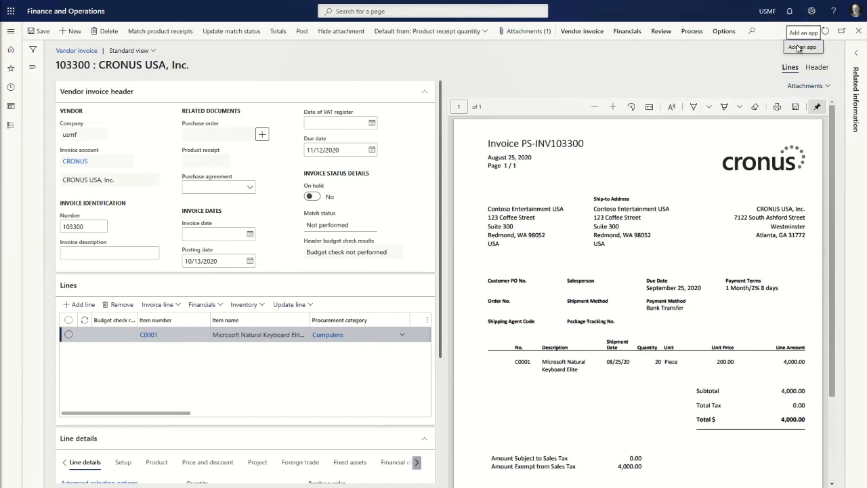
Add a Wide Power Apps app named AP Invoice Automation, with the IPA Application's App ID, to the Vendor invoice page.
{"action": "left_click", "coordinate": [798, 48]}
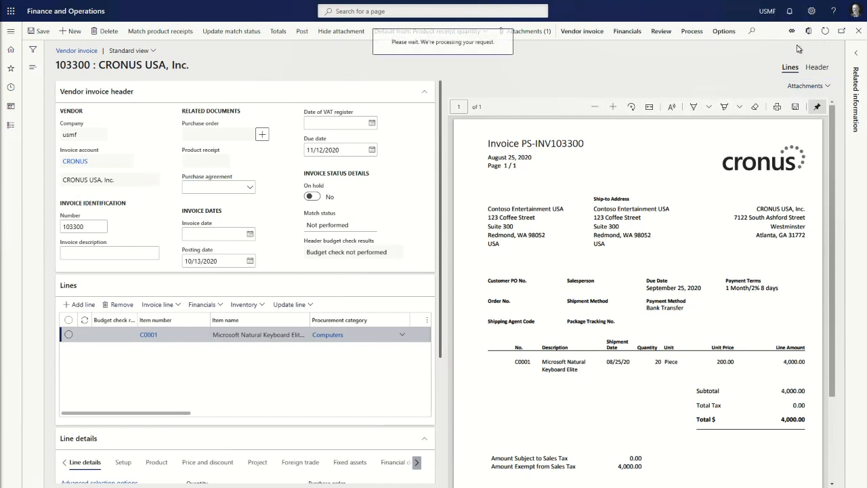
{"action": "left_click", "coordinate": [808, 52]}
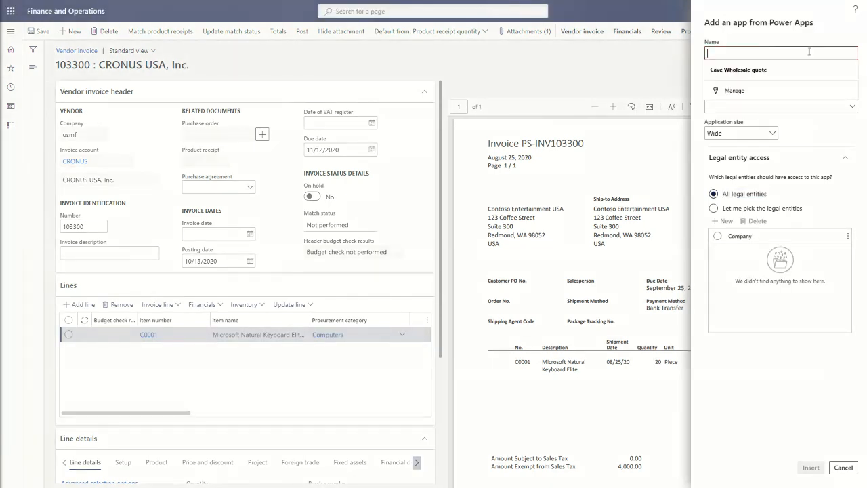
{"action": "type", "text": "AP Invoice Autom"}
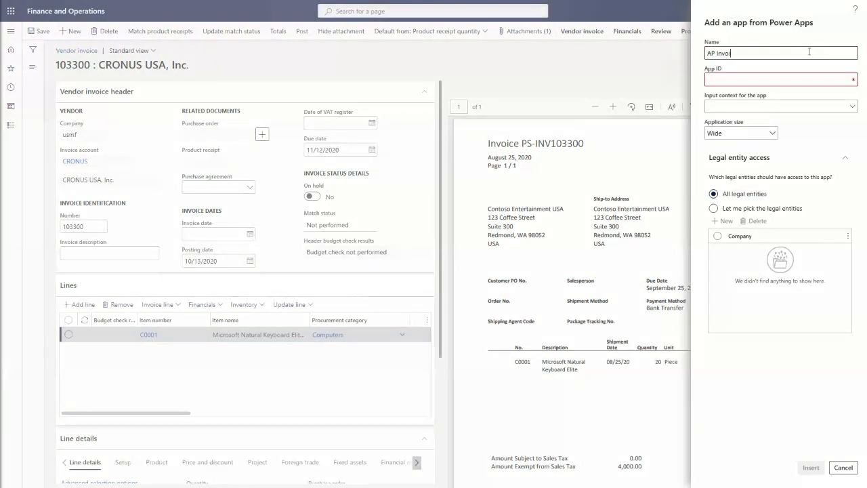
{"action": "type", "text": "ation"}
{"action": "key", "text": "Tab"}
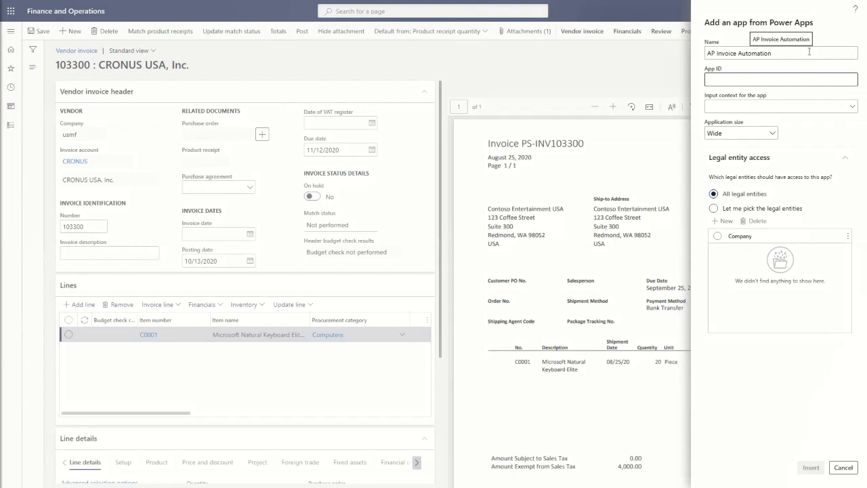
{"action": "type", "text": "cb32085e-baaf-4748-88f4-169305ec3e0f"}
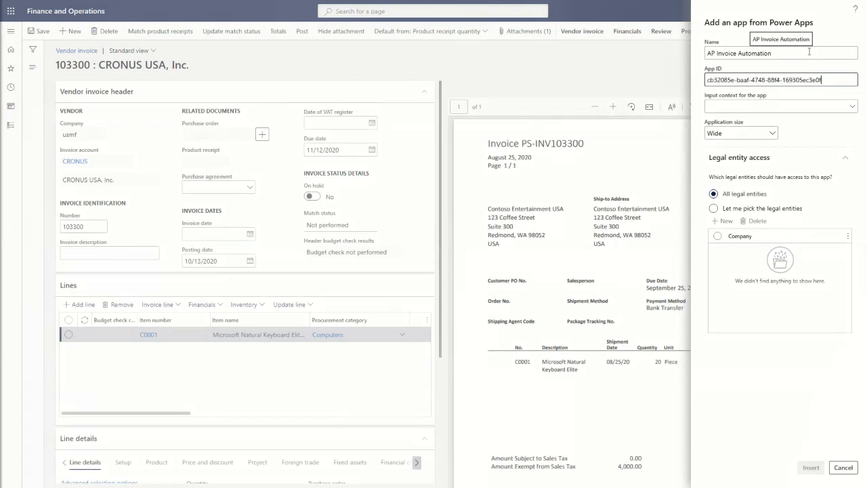
{"action": "key", "text": "Tab"}
{"action": "left_click", "coordinate": [809, 467]}
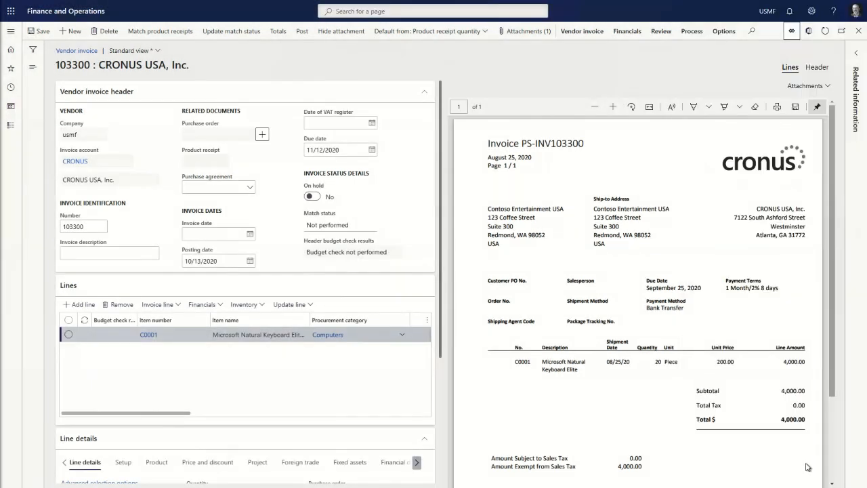
Save the modified Standard view of the Vendor invoice page as a new view named AP Invoice Automation.
{"action": "left_click", "coordinate": [158, 50]}
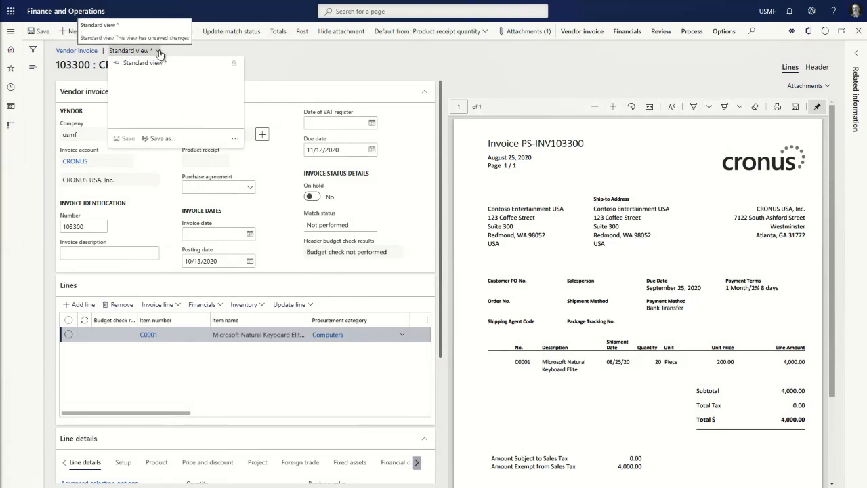
{"action": "left_click", "coordinate": [161, 139]}
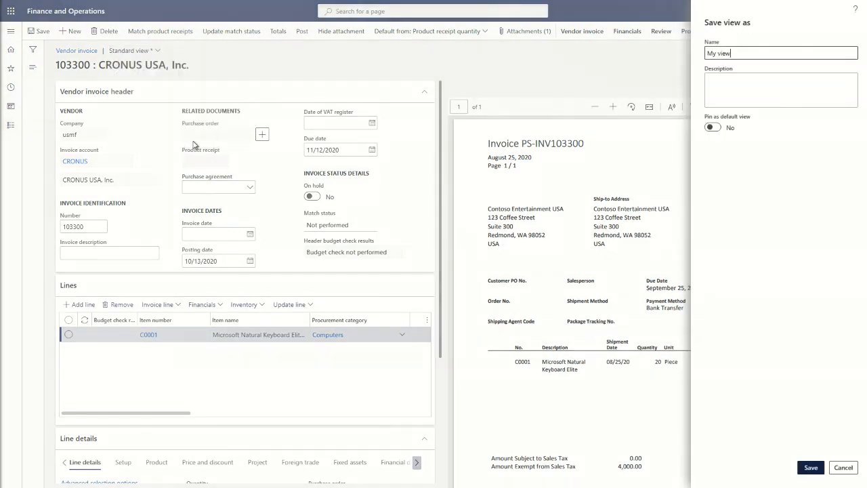
{"action": "key", "text": "ctrl+a"}
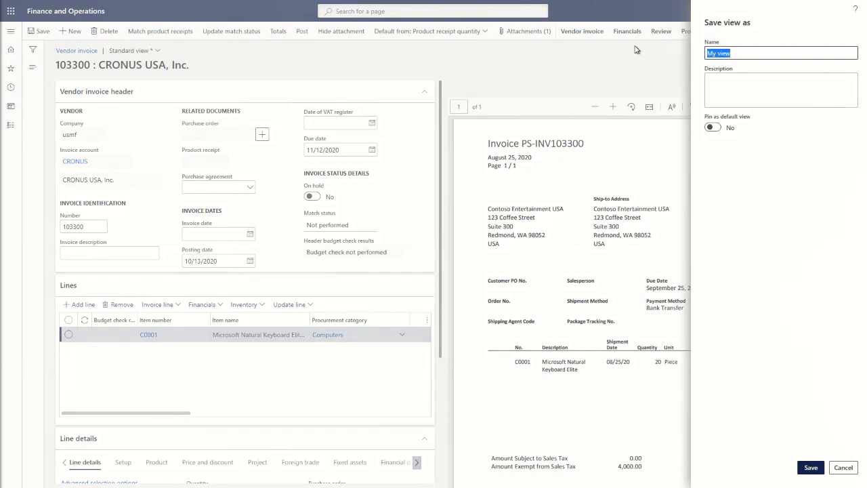
{"action": "type", "text": "AP Invoice Automation"}
{"action": "left_click", "coordinate": [811, 467]}
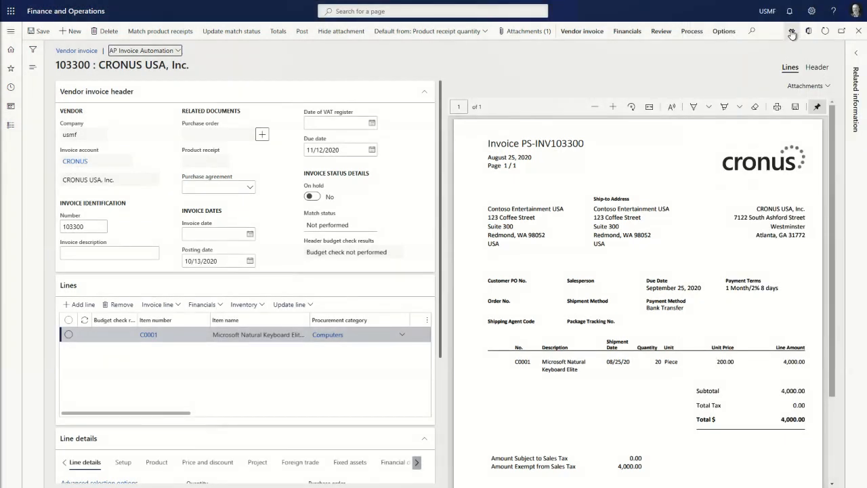
Launch the AP Invoice Automation app from the Vendor invoice page and open the second invoice in its list.
{"action": "left_click", "coordinate": [791, 32]}
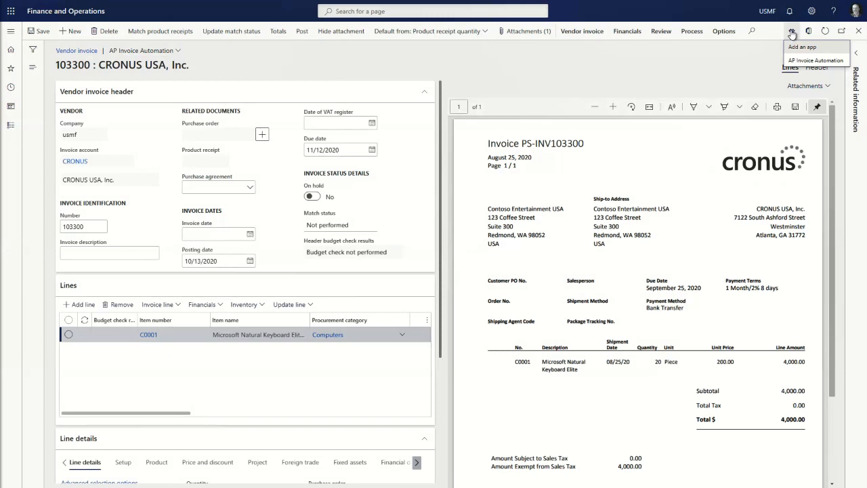
{"action": "left_click", "coordinate": [815, 61]}
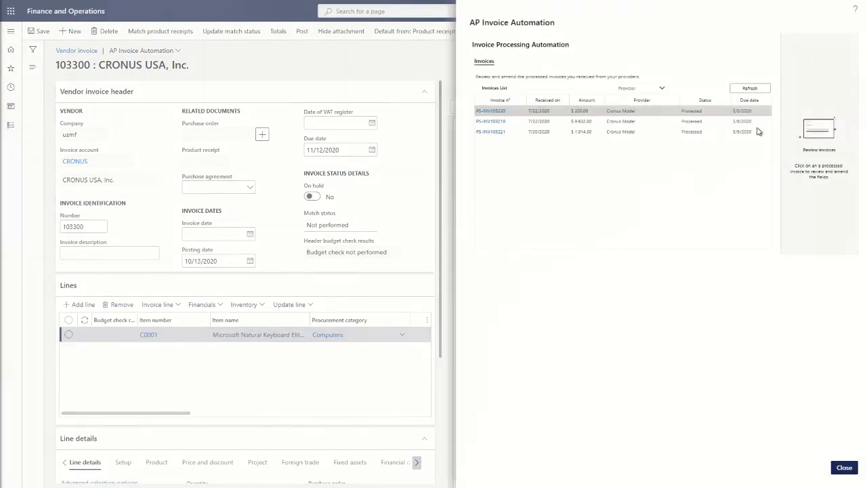
{"action": "left_click", "coordinate": [495, 123]}
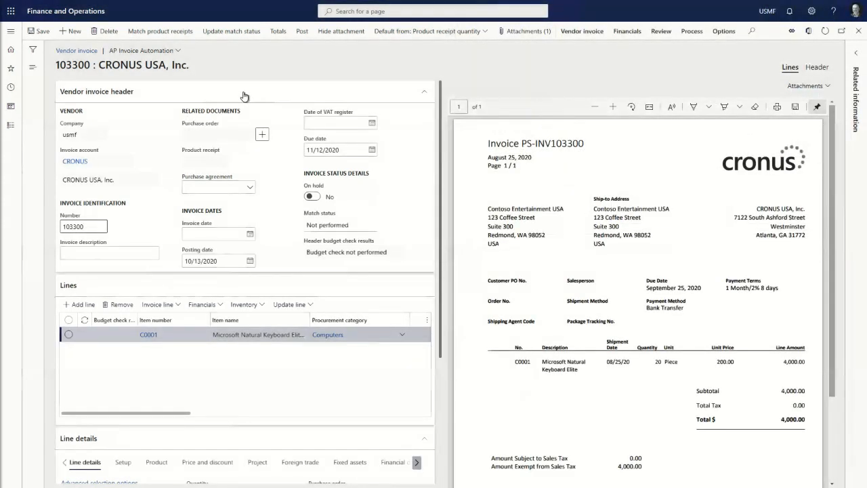
Personalize the Vendor invoice page and start adding a Power Apps app to the area containing the Vendor invoice header.
{"action": "right_click", "coordinate": [244, 97]}
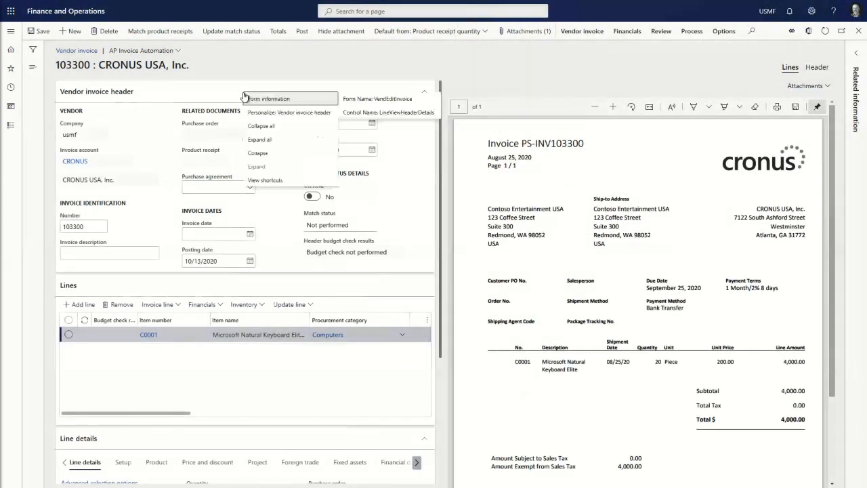
{"action": "left_click", "coordinate": [285, 113]}
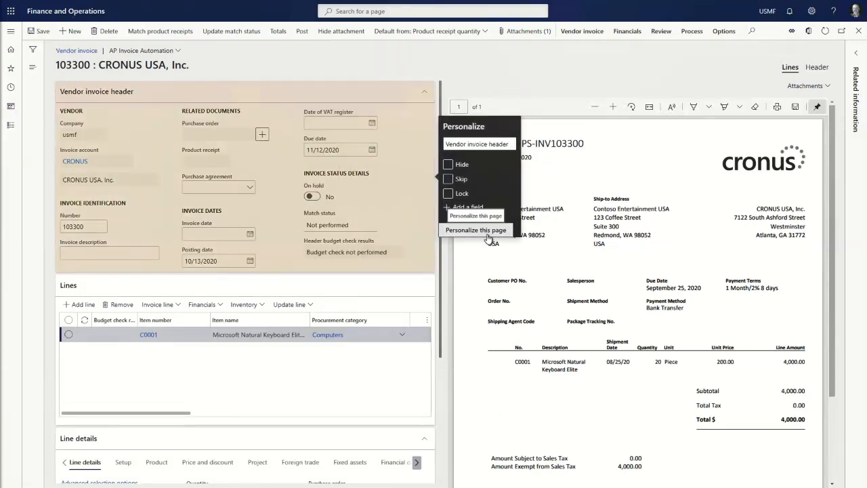
{"action": "left_click", "coordinate": [487, 233]}
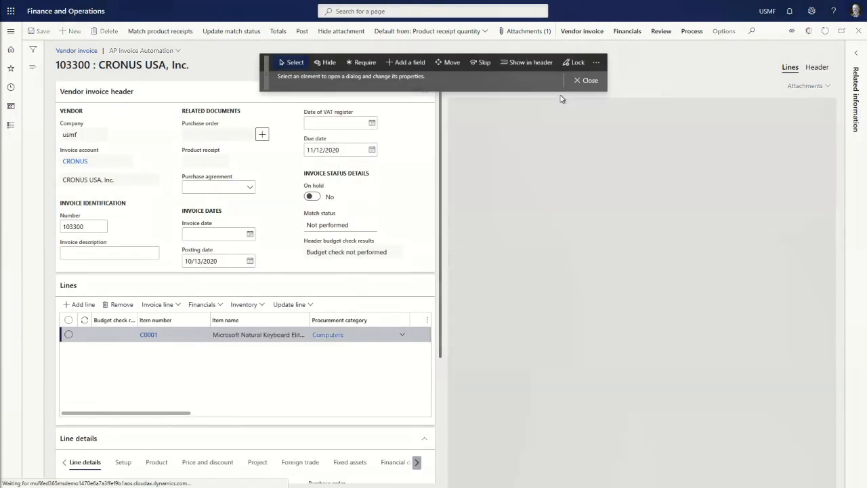
{"action": "left_click", "coordinate": [596, 62]}
{"action": "left_click", "coordinate": [600, 76]}
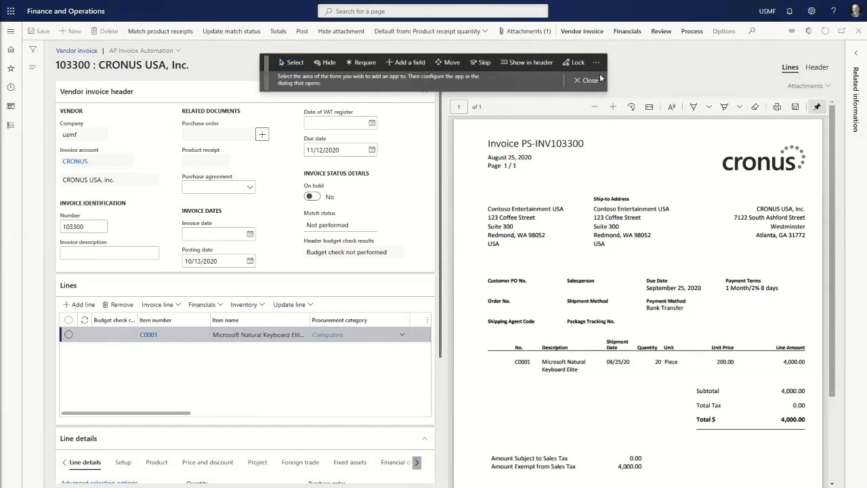
{"action": "left_click", "coordinate": [157, 108]}
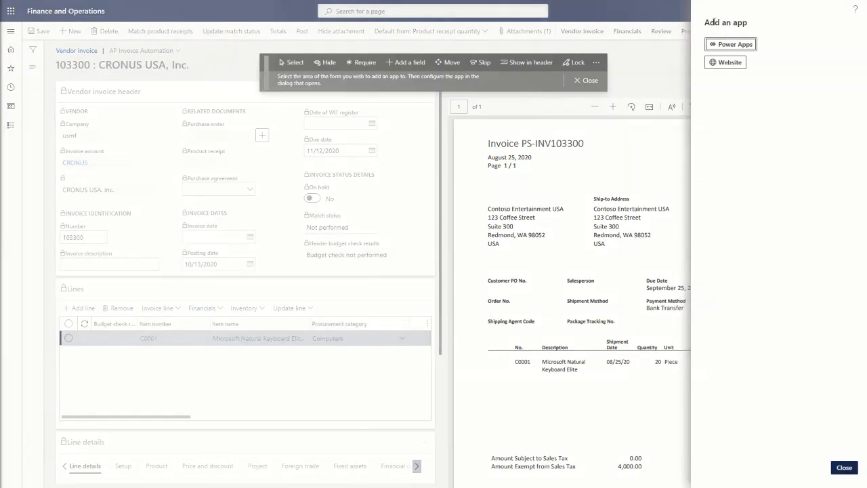
{"action": "left_click", "coordinate": [725, 45]}
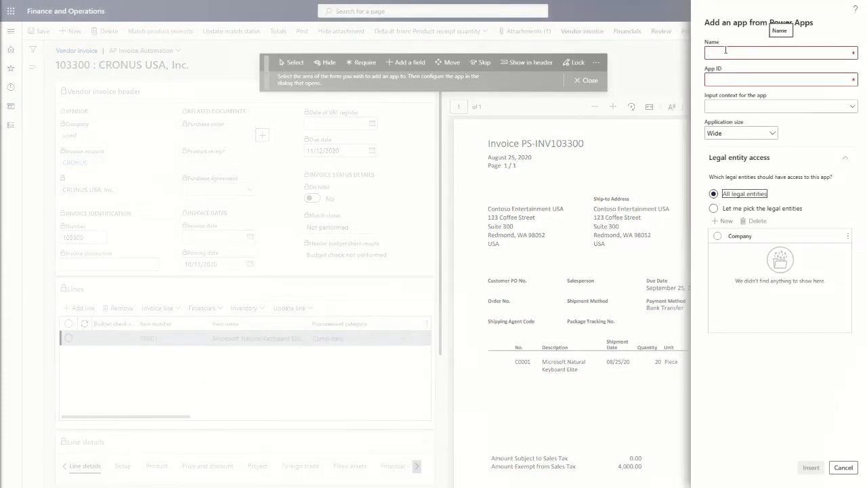
Name the embedded app AP Invoice Automation, paste the copied App ID, and insert it into the page for all legal entities.
{"action": "left_click", "coordinate": [719, 51]}
{"action": "type", "text": "AP Invoice Automation"}
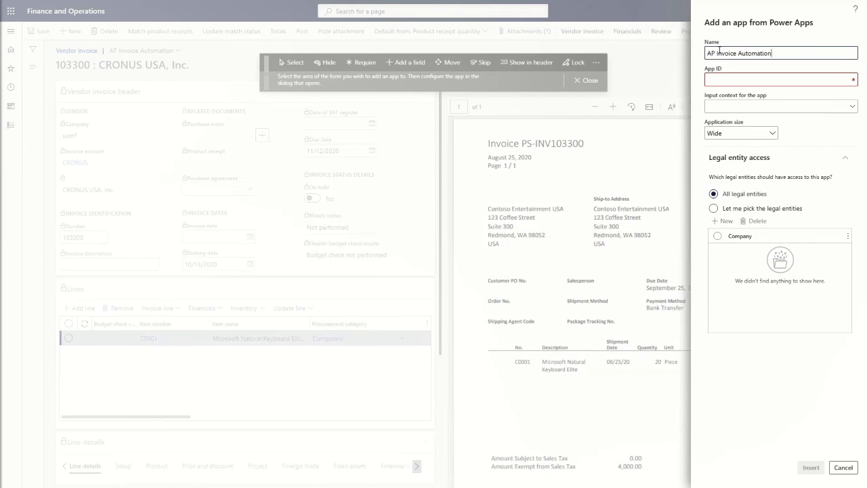
{"action": "key", "text": "Tab"}
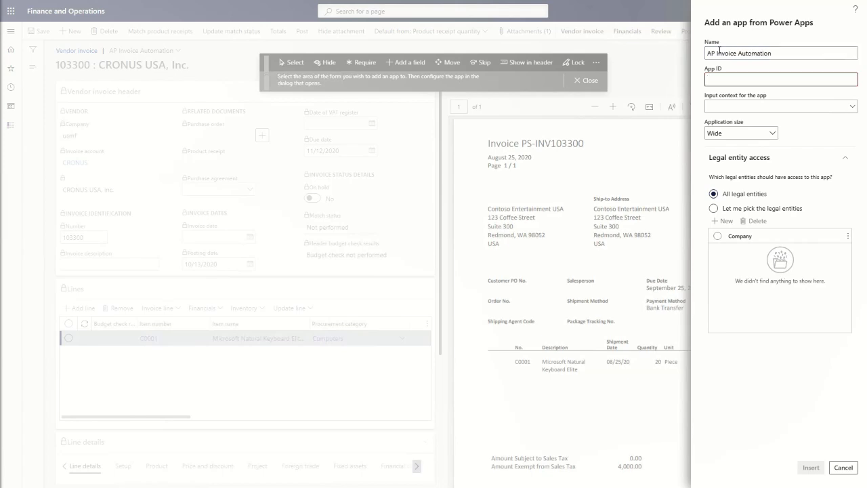
{"action": "key", "text": "alt+Tab"}
{"action": "key", "text": "ctrl+c"}
{"action": "key", "text": "alt+Tab"}
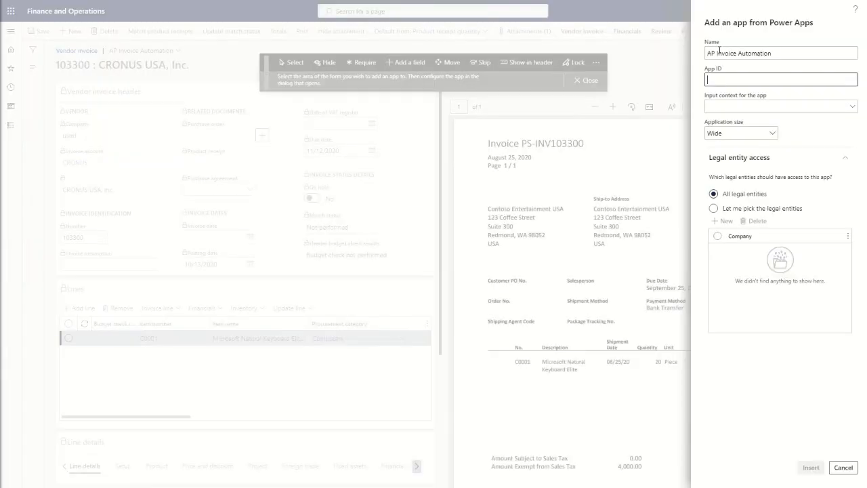
{"action": "key", "text": "ctrl+v"}
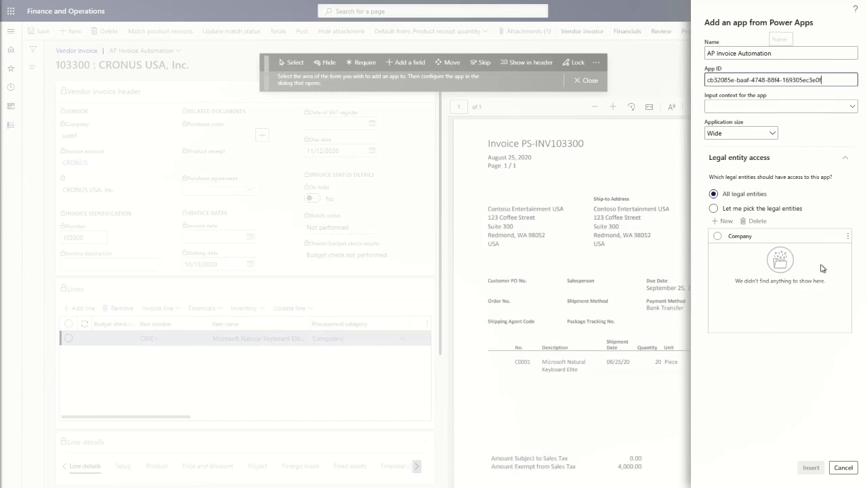
{"action": "key", "text": "Tab"}
{"action": "left_click", "coordinate": [814, 468]}
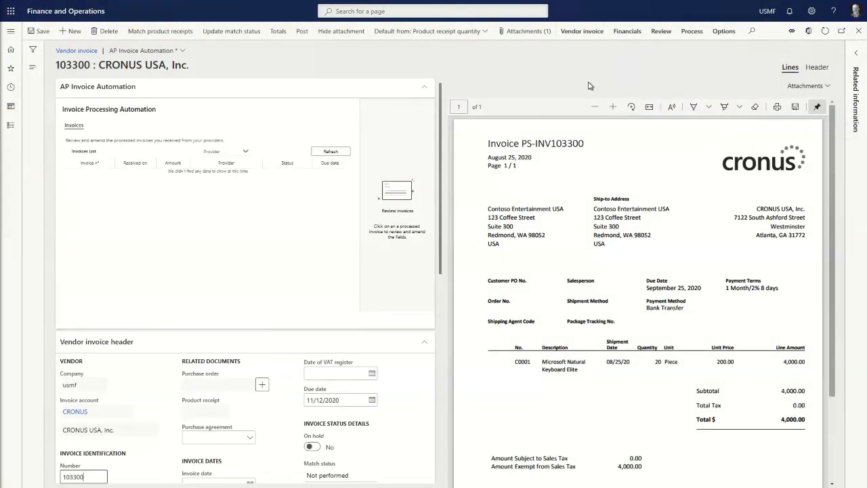
Save the changes to the existing AP Invoice Automation view and open the second invoice in the embedded app's list.
{"action": "left_click", "coordinate": [150, 50]}
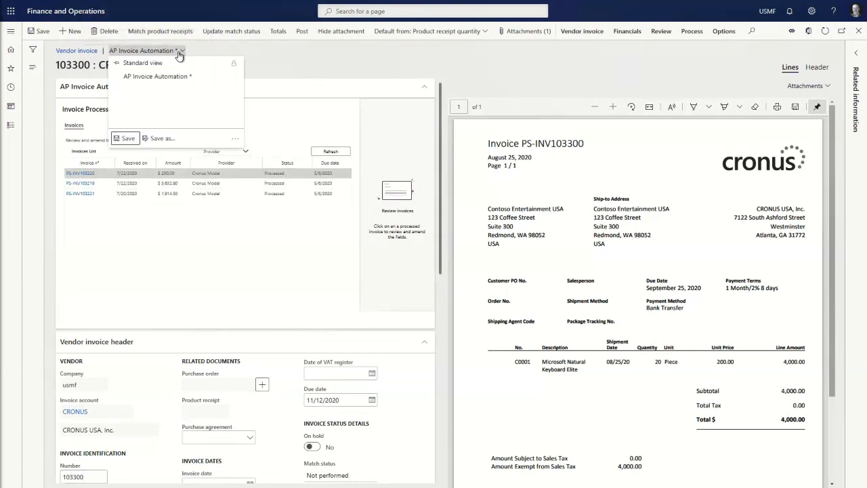
{"action": "left_click", "coordinate": [128, 138]}
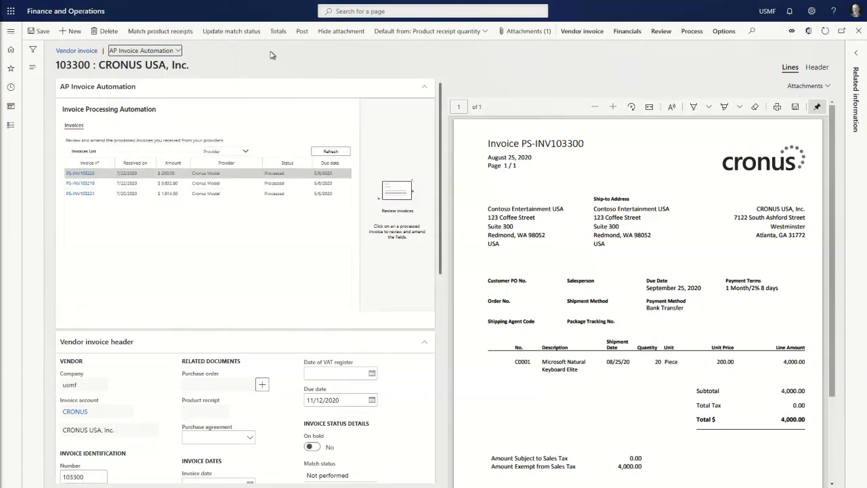
{"action": "left_click", "coordinate": [80, 183]}
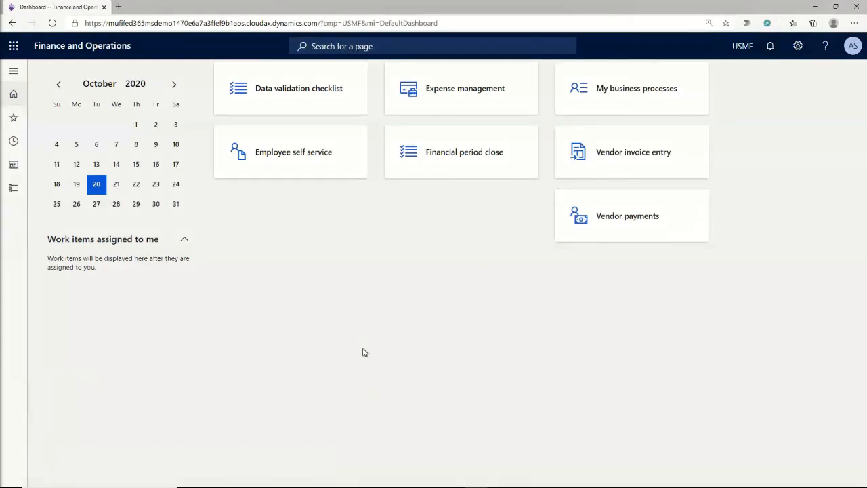
Switch to the administrator's dashboard window and start publishing the Invoice Processing page as an update to the existing published page.
{"action": "key", "text": "alt+Tab"}
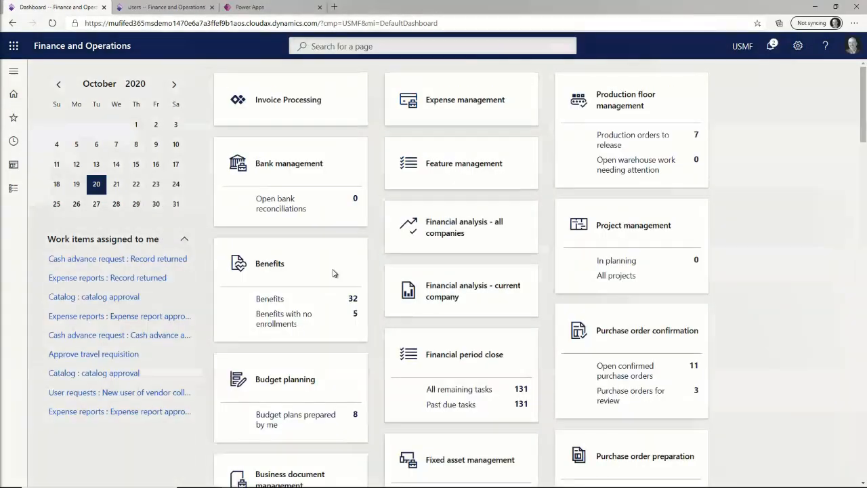
{"action": "right_click", "coordinate": [357, 109]}
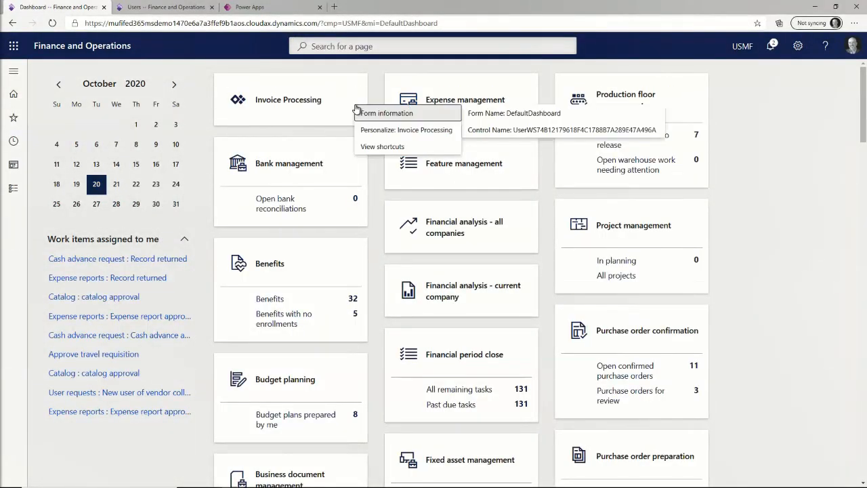
{"action": "left_click", "coordinate": [383, 133]}
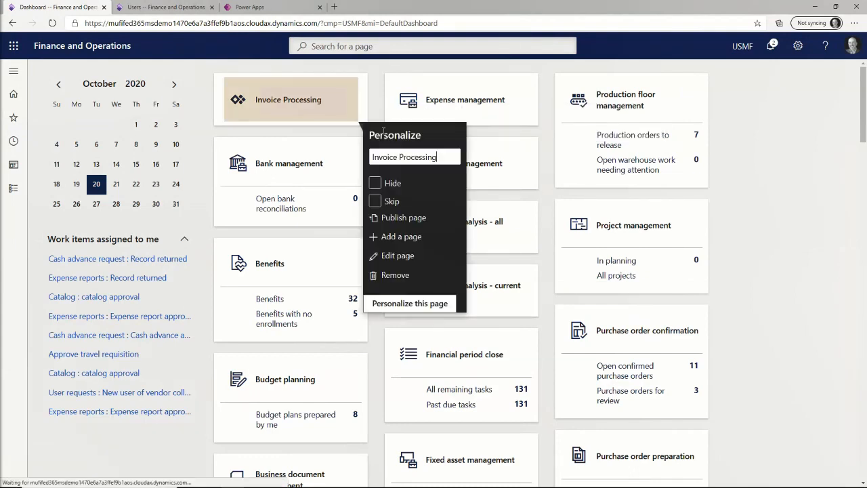
{"action": "left_click", "coordinate": [403, 217]}
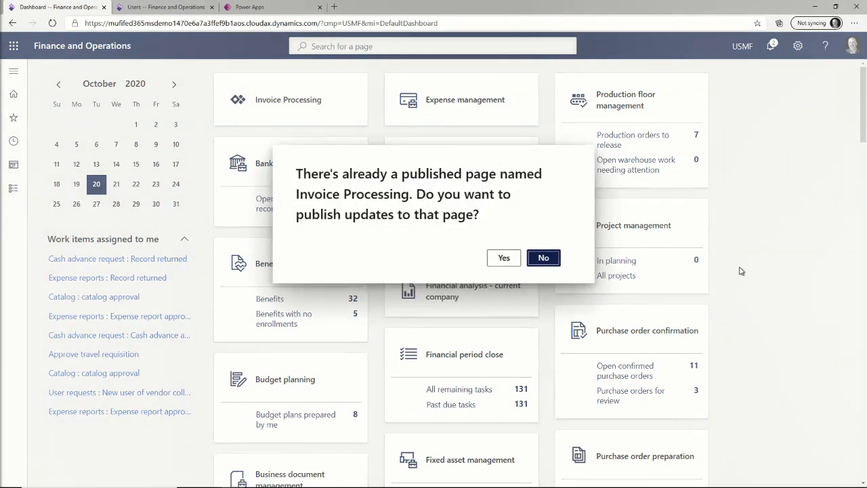
{"action": "left_click", "coordinate": [503, 259]}
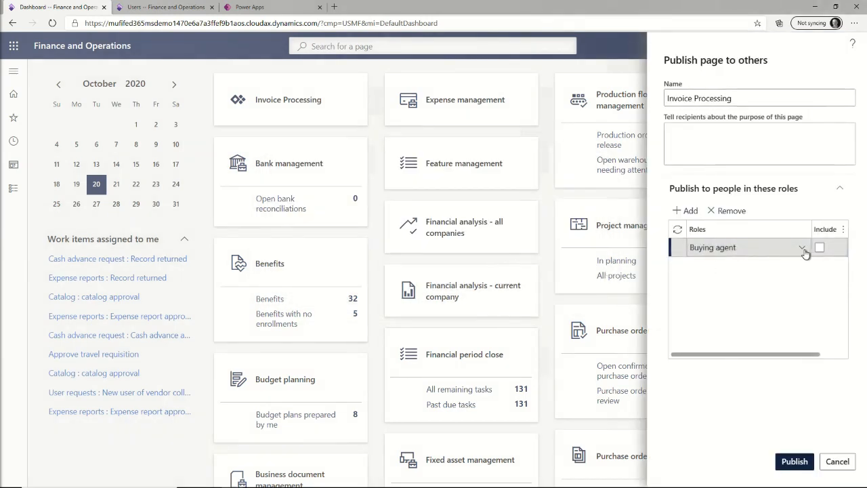
Set the recipient role to Accounts payable clerk, publish the Invoice Processing page, and dismiss the notification.
{"action": "left_click", "coordinate": [802, 248]}
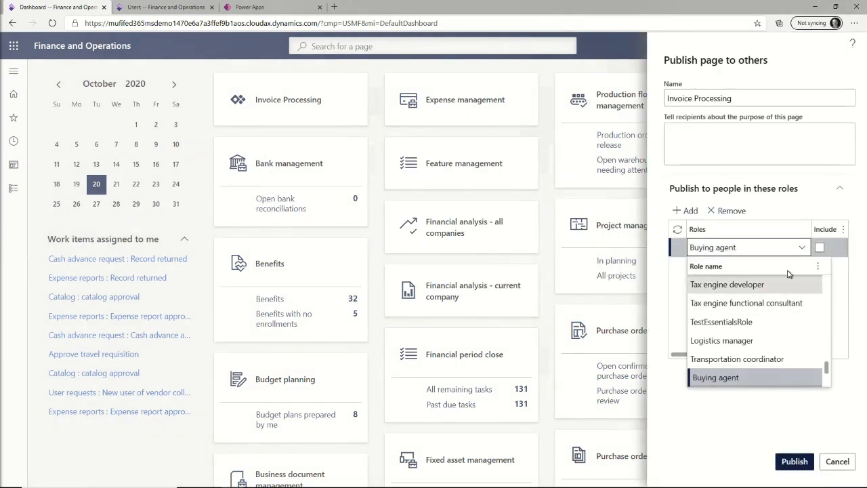
{"action": "scroll", "coordinate": [788, 273], "scroll_direction": "up", "scroll_amount": 10}
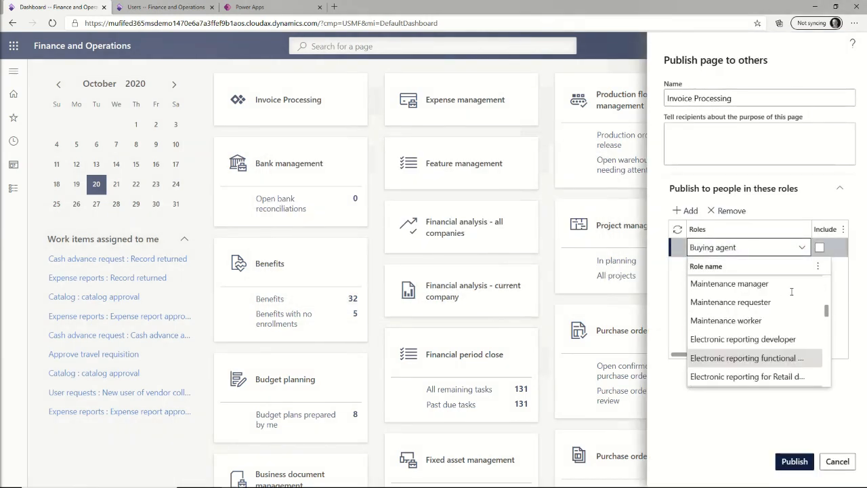
{"action": "scroll", "coordinate": [791, 291], "scroll_direction": "up", "scroll_amount": 10}
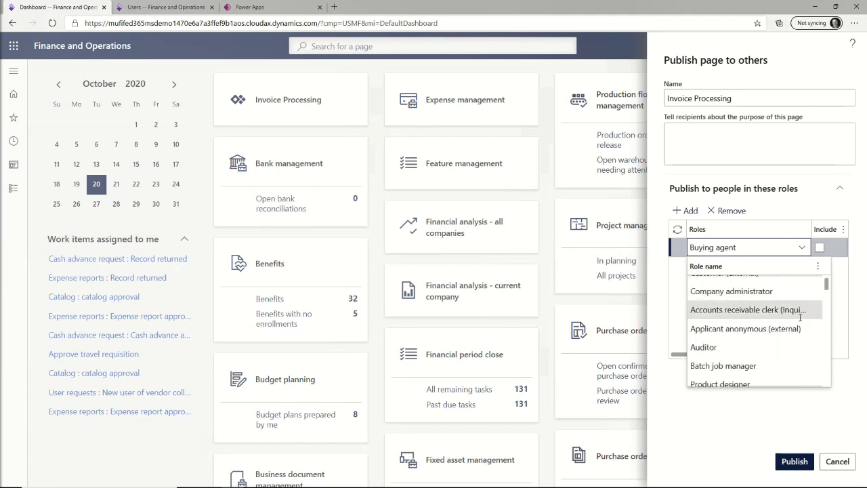
{"action": "scroll", "coordinate": [791, 313], "scroll_direction": "up", "scroll_amount": 2}
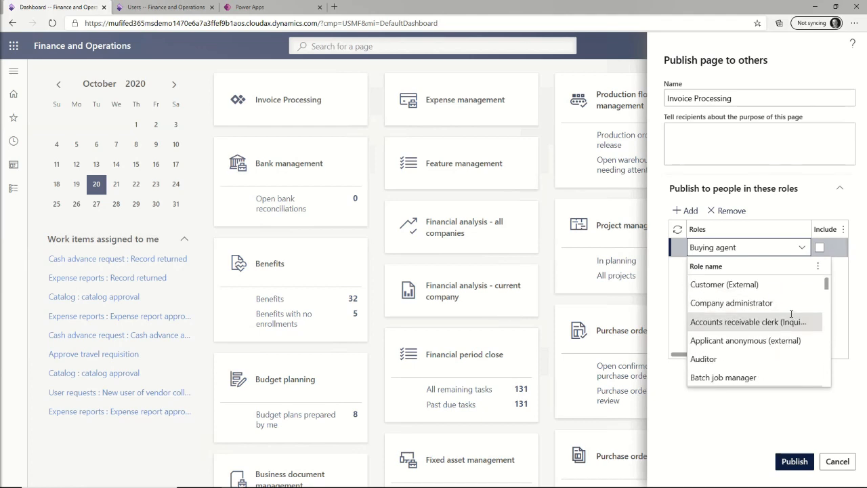
{"action": "left_click", "coordinate": [748, 245]}
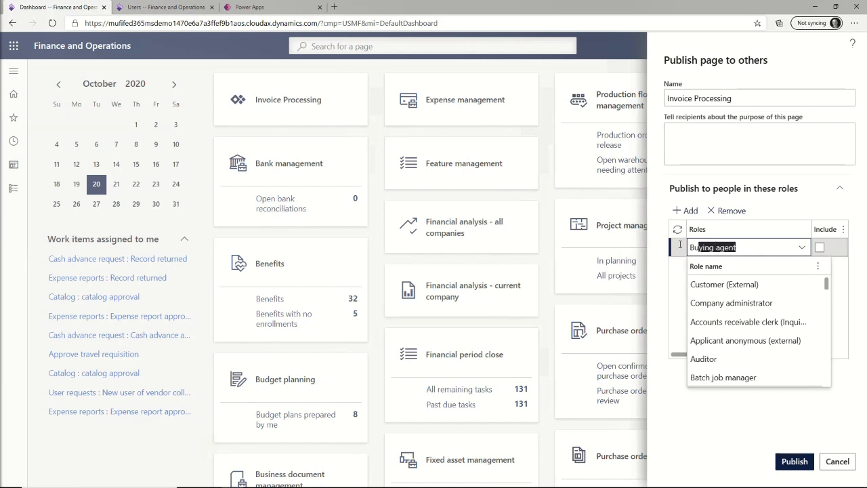
{"action": "type", "text": "acc"}
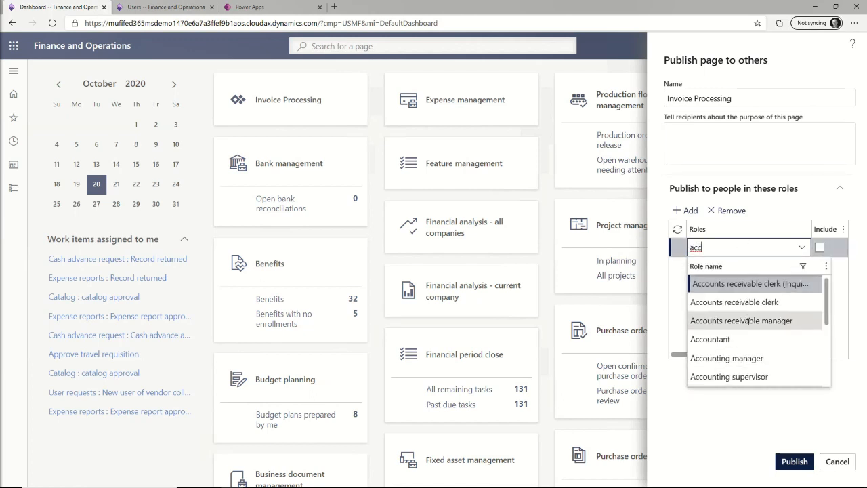
{"action": "scroll", "coordinate": [749, 322], "scroll_direction": "down", "scroll_amount": 2}
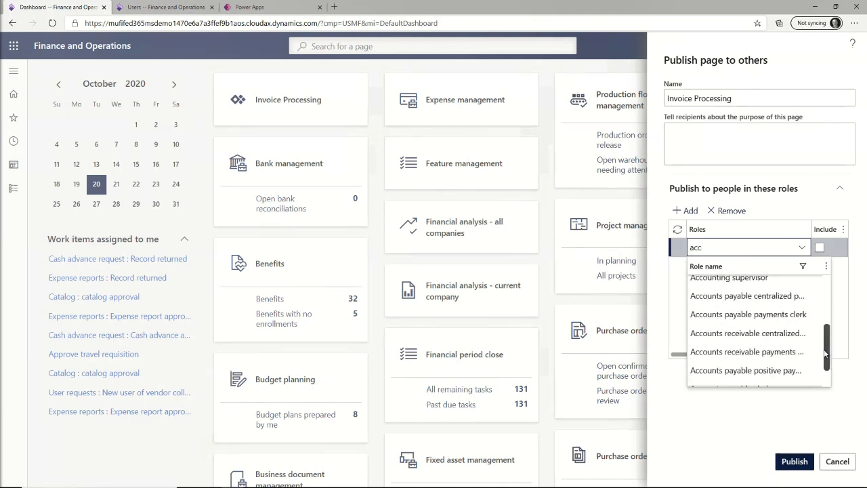
{"action": "scroll", "coordinate": [762, 359], "scroll_direction": "down", "scroll_amount": 1}
{"action": "left_click", "coordinate": [751, 381]}
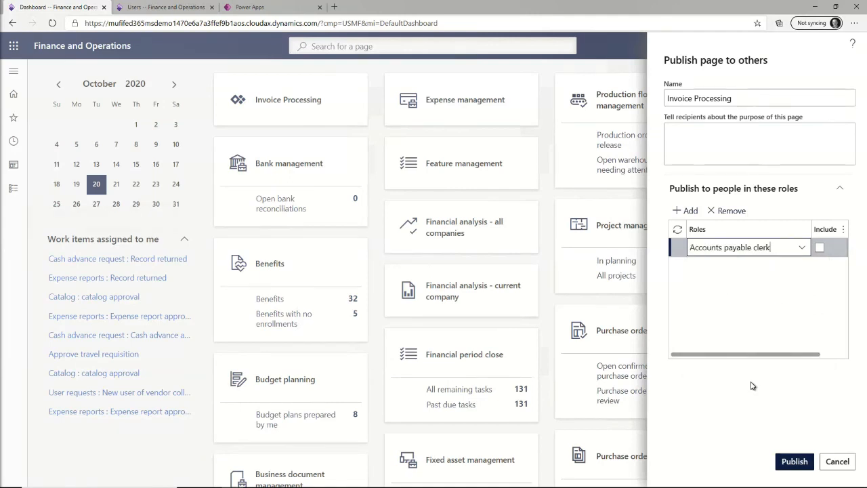
{"action": "left_click", "coordinate": [796, 462]}
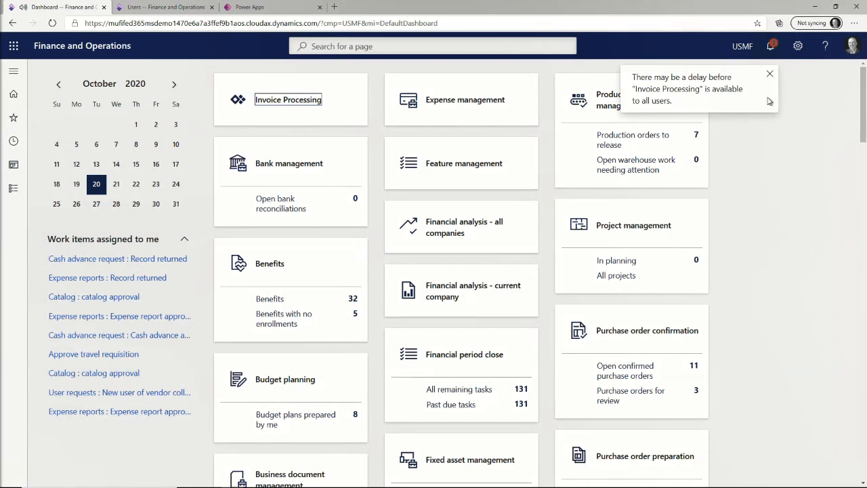
{"action": "left_click", "coordinate": [769, 74]}
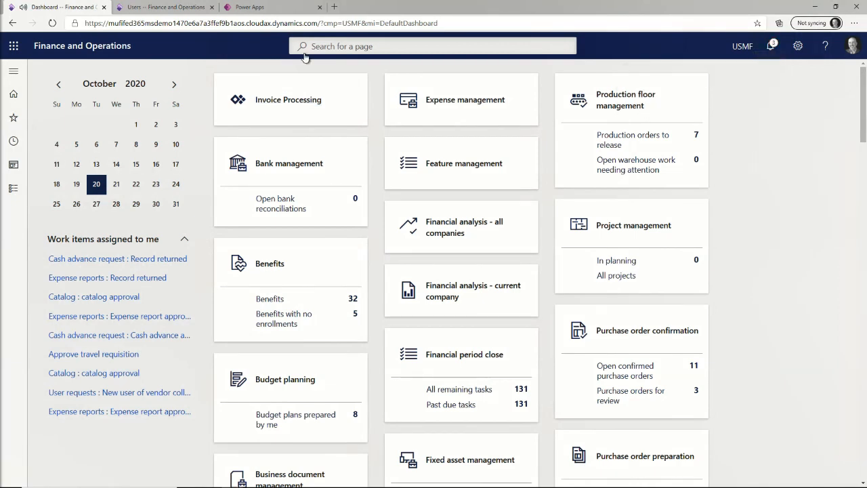
Switch to the recipient user's dashboard window and reload it to check for the published page.
{"action": "left_click", "coordinate": [166, 7]}
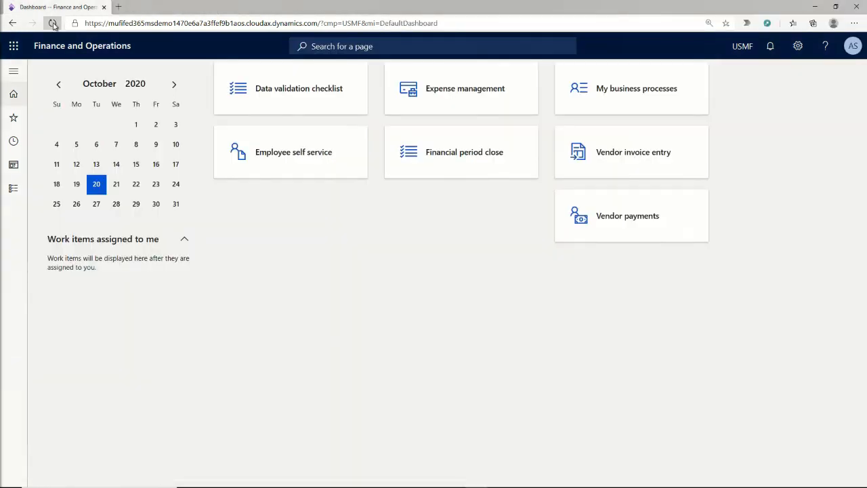
{"action": "left_click", "coordinate": [53, 23]}
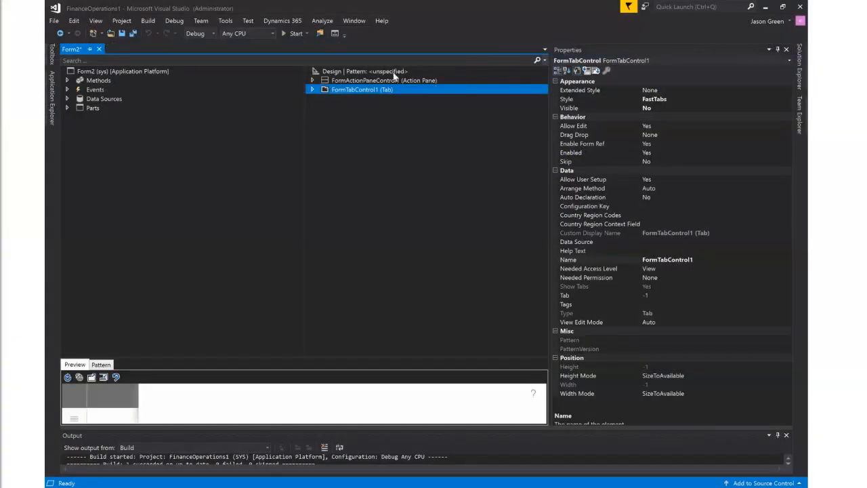
In Visual Studio, add a Power Apps Host control to the design of Form2 and open its App ID property for editing.
{"action": "left_click", "coordinate": [394, 73]}
{"action": "right_click", "coordinate": [394, 74]}
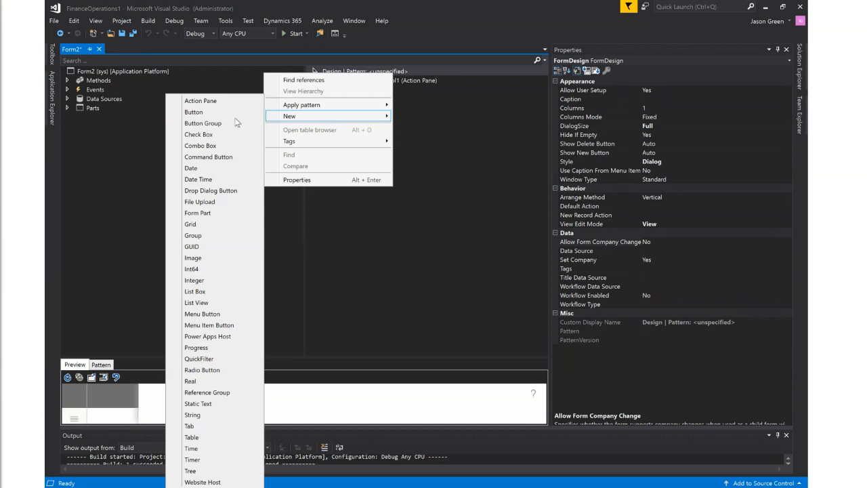
{"action": "left_click", "coordinate": [245, 336]}
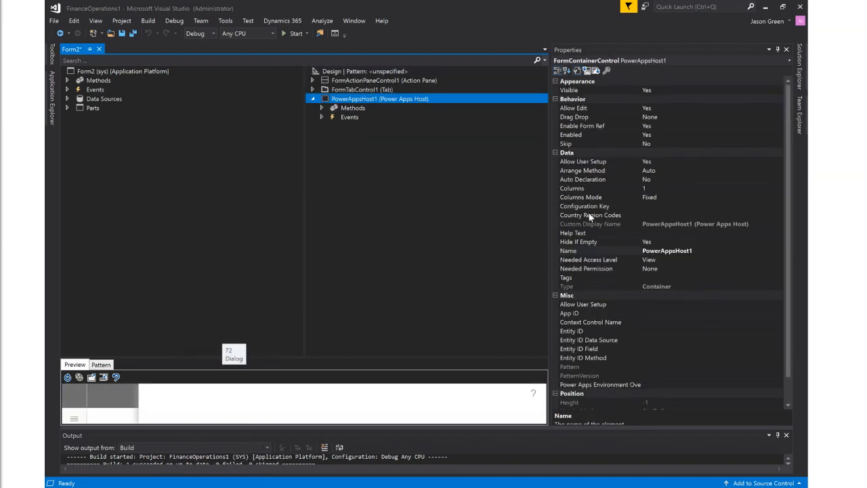
{"action": "scroll", "coordinate": [594, 302], "scroll_direction": "down", "scroll_amount": 1}
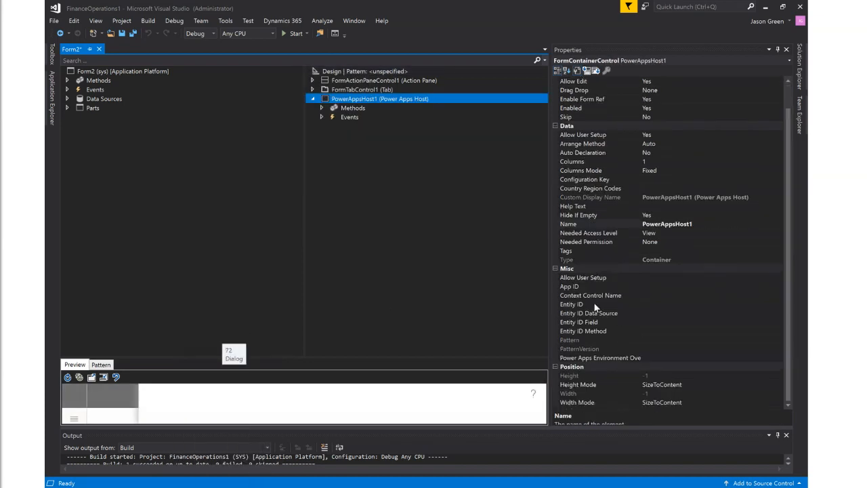
{"action": "left_click", "coordinate": [648, 287]}
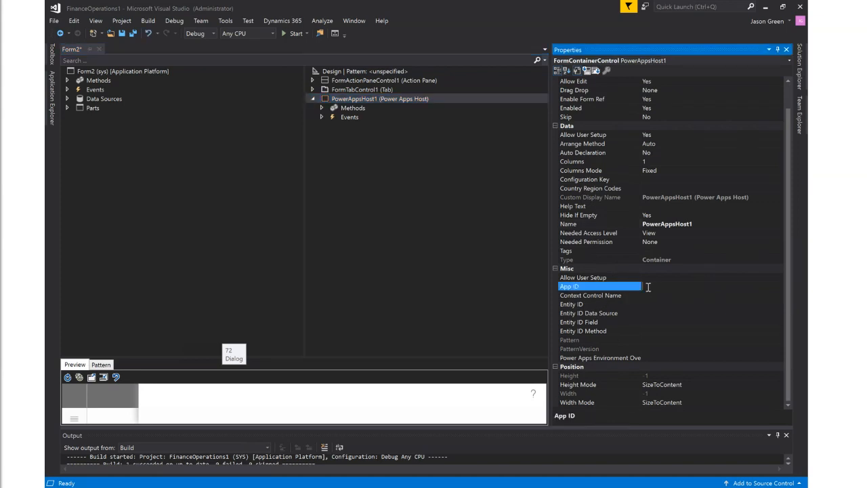
Set the Power Apps Host control's App ID to f708aefc-d924-48d9-b4b2-01fb41835415.
{"action": "type", "text": "f708aefc-d924-48d9-b4b2-01fb41835415"}
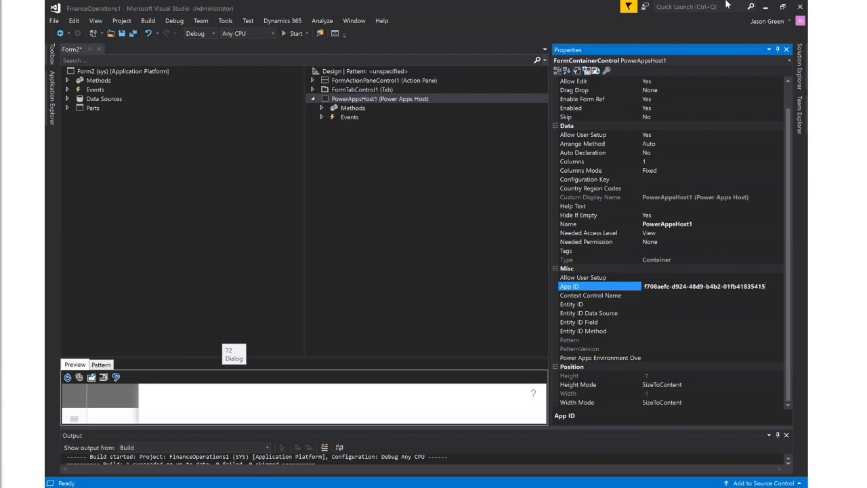
{"action": "mouse_move", "coordinate": [535, 1]}
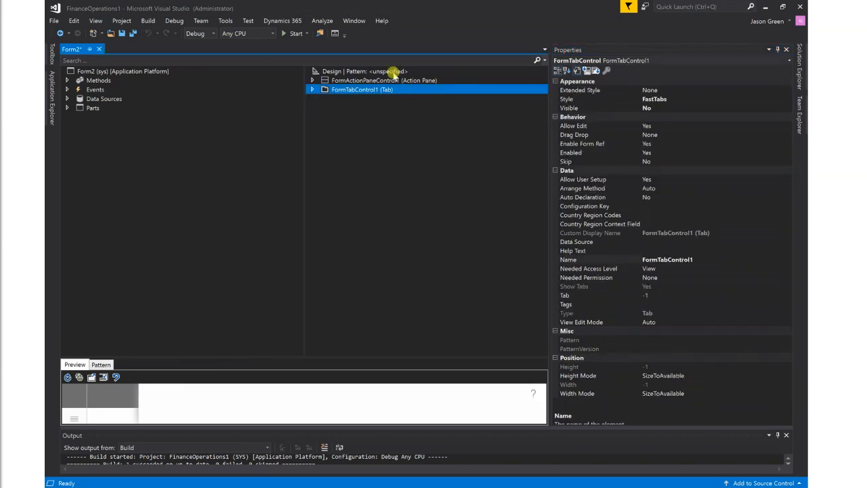
Add a Power Apps Host control to the Form2 design and set its App ID to f708aefc-d924-48d9-b4b2-01fb41835415.
{"action": "left_click", "coordinate": [394, 73]}
{"action": "right_click", "coordinate": [392, 74]}
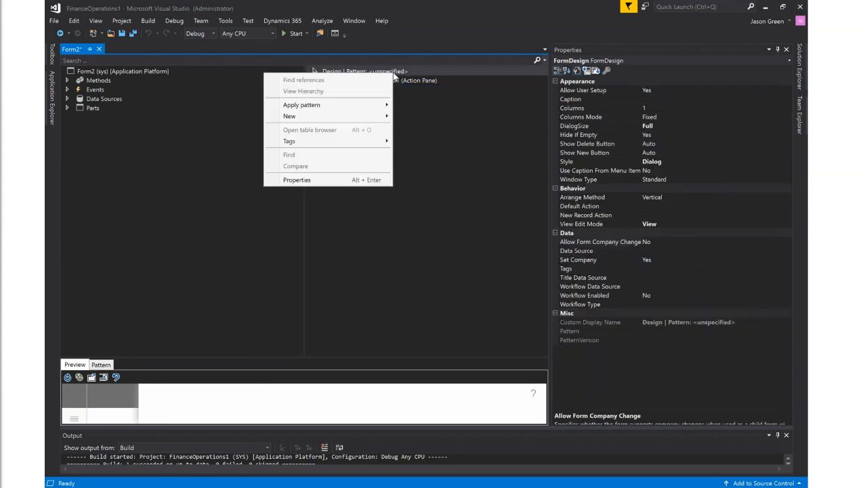
{"action": "mouse_move", "coordinate": [369, 116]}
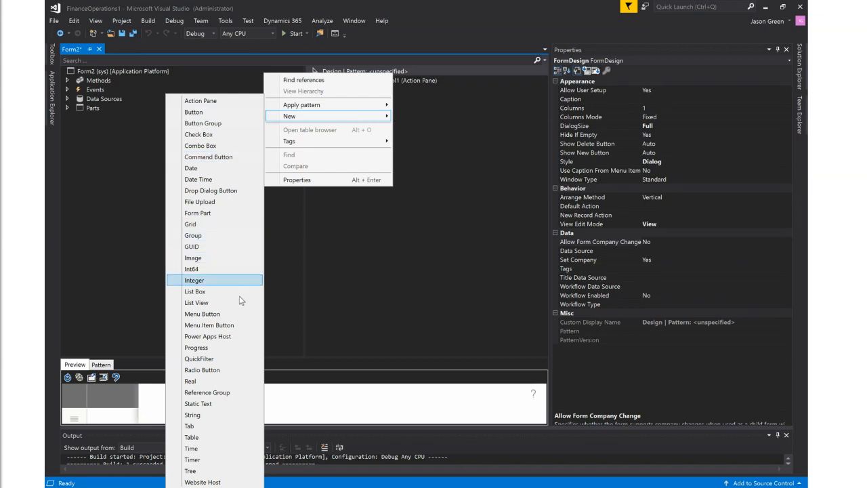
{"action": "left_click", "coordinate": [244, 337]}
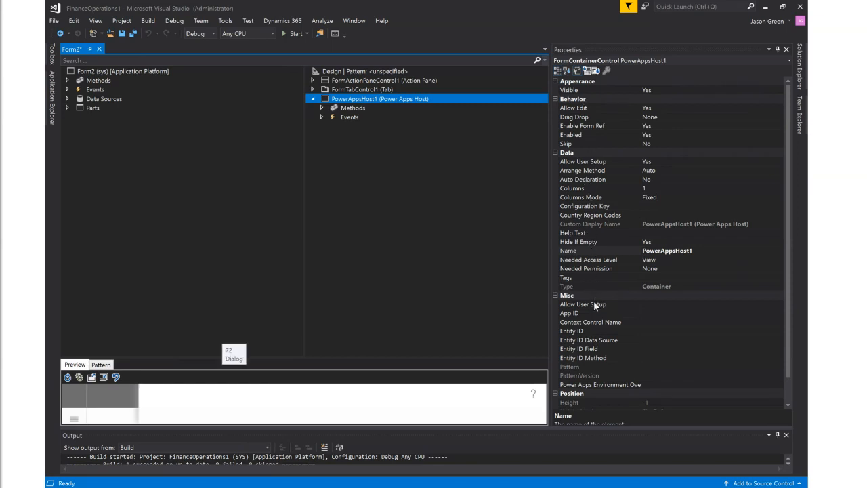
{"action": "scroll", "coordinate": [594, 305], "scroll_direction": "down", "scroll_amount": 1}
{"action": "left_click", "coordinate": [648, 288]}
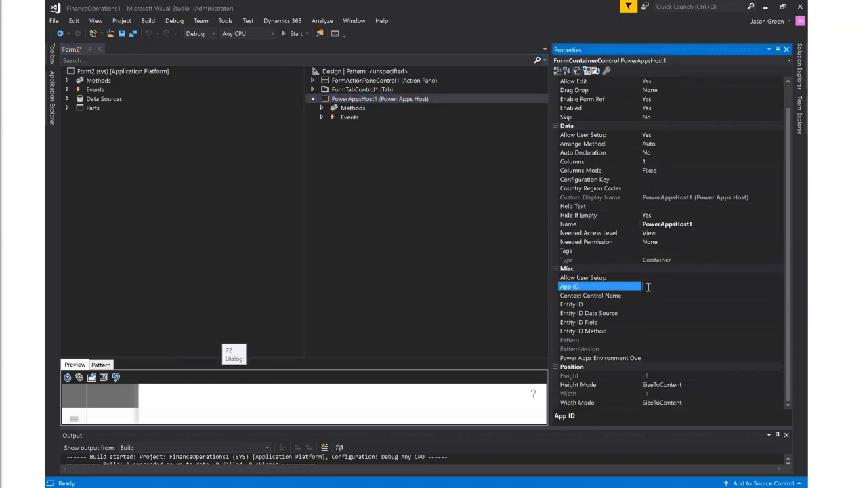
{"action": "type", "text": "f708aefc-d924-48d9-b4b2-01fb41835415"}
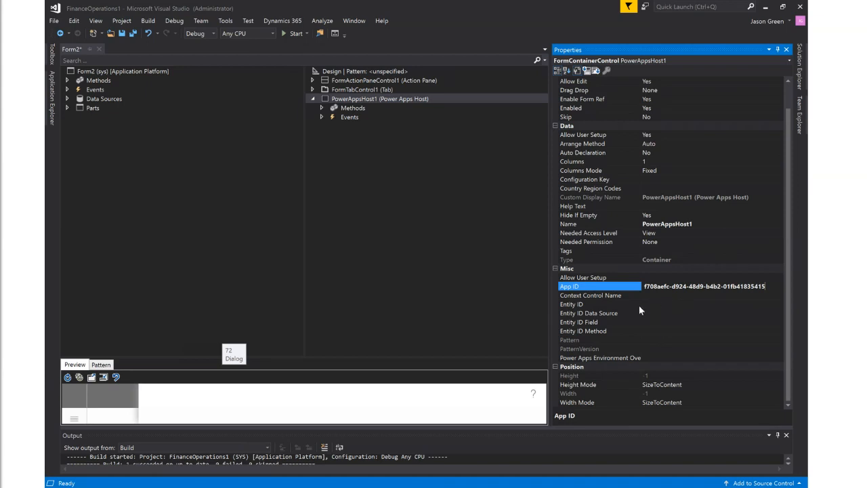
{"action": "mouse_move", "coordinate": [535, 2]}
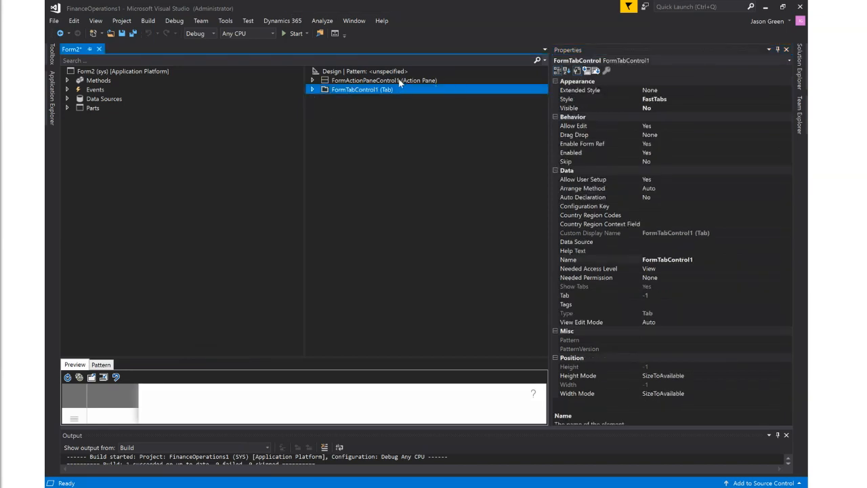
Repeat adding a Power Apps Host control under Form2's design node, with f708aefc-d924-48d9-b4b2-01fb41835415 as its App ID.
{"action": "left_click", "coordinate": [395, 72]}
{"action": "left_click", "coordinate": [394, 74]}
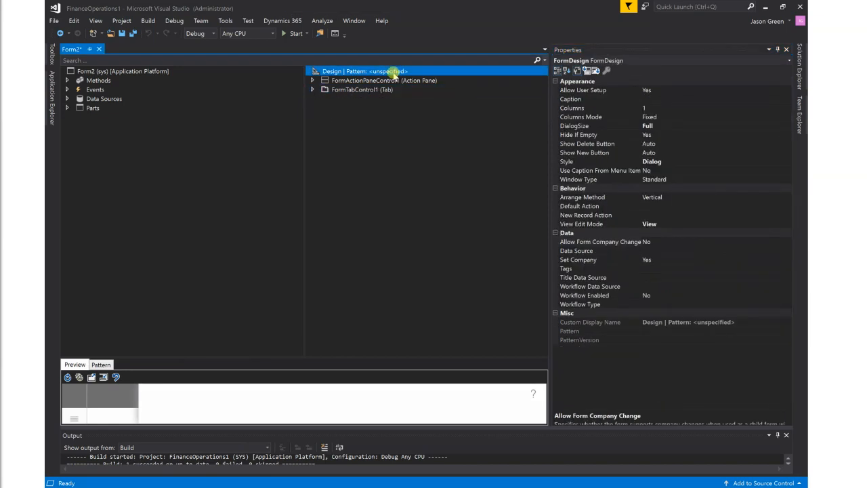
{"action": "right_click", "coordinate": [394, 73]}
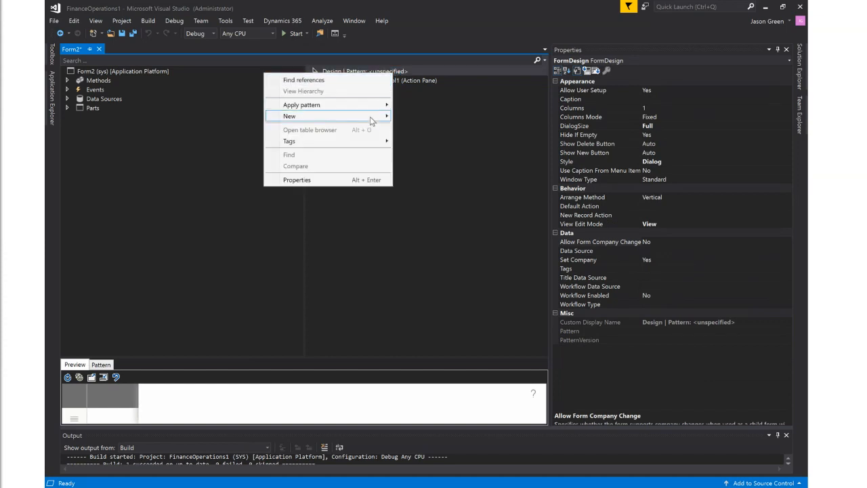
{"action": "mouse_move", "coordinate": [370, 117]}
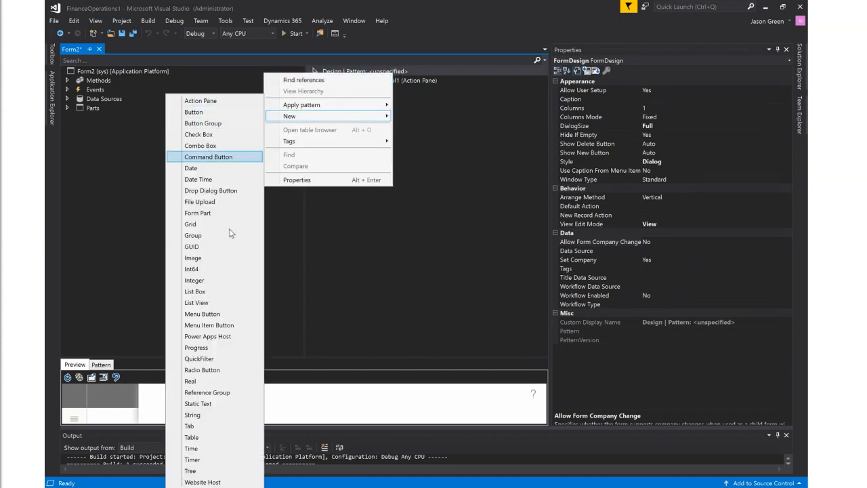
{"action": "left_click", "coordinate": [245, 337]}
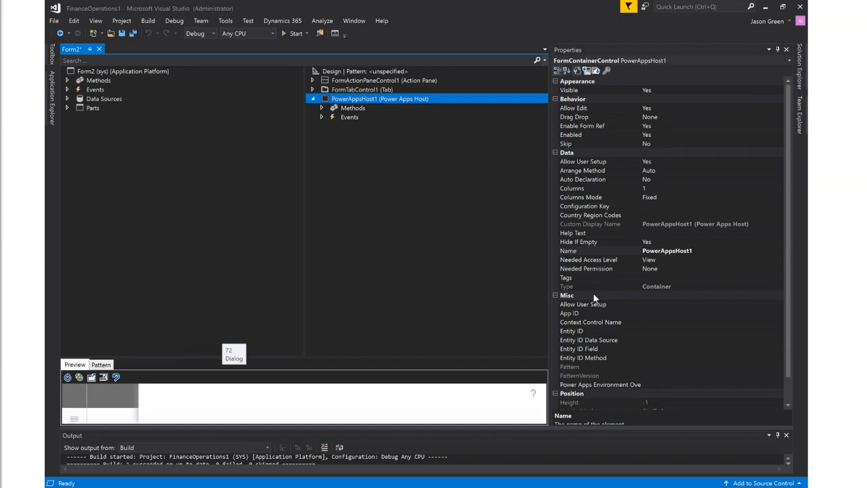
{"action": "scroll", "coordinate": [593, 300], "scroll_direction": "down", "scroll_amount": 1}
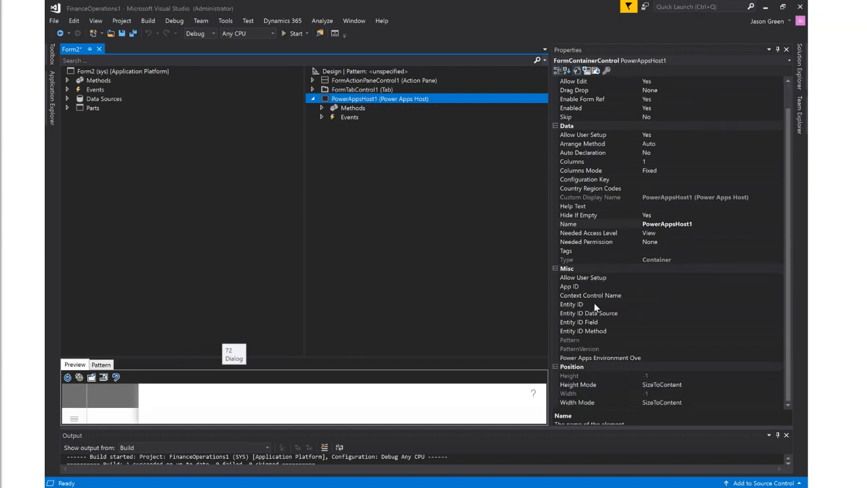
{"action": "left_click", "coordinate": [647, 287]}
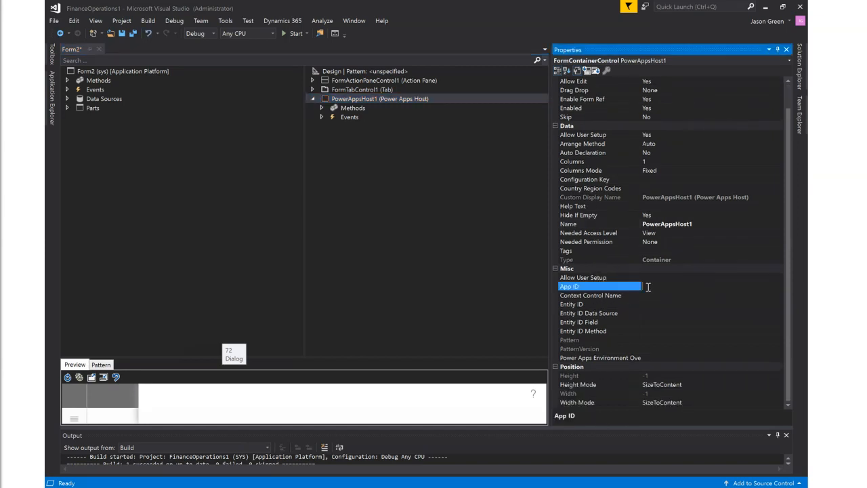
{"action": "type", "text": "f708aefc-d924-48d9-b4b2-01fb41835415"}
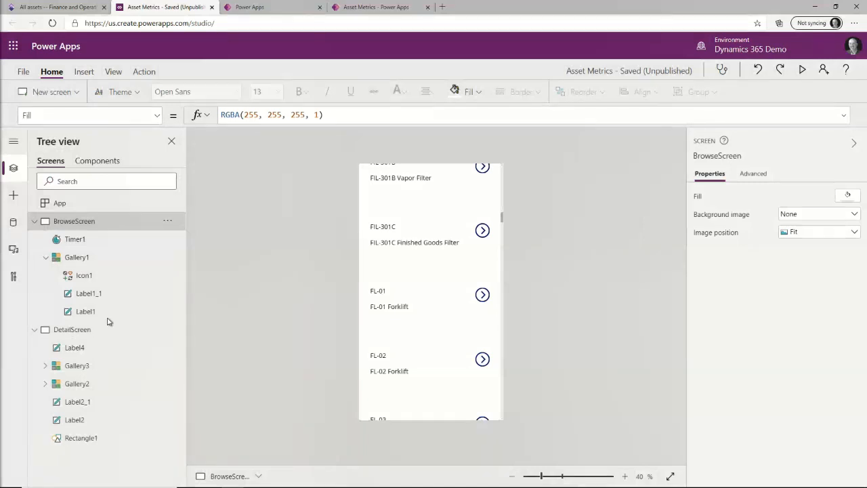
Switch to Power Apps, view the Asset Metrics app's DetailScreen and BrowseScreen, and open the FL-01 Forklift details in the running app.
{"action": "left_click", "coordinate": [85, 329]}
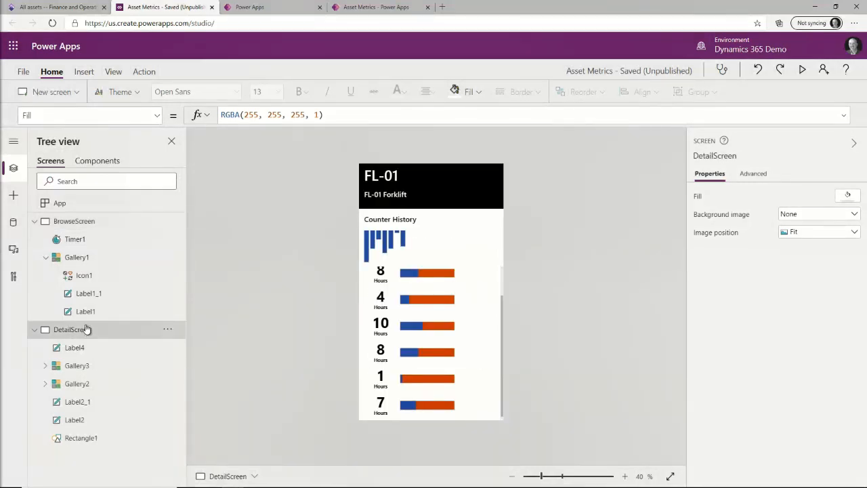
{"action": "left_click", "coordinate": [78, 223]}
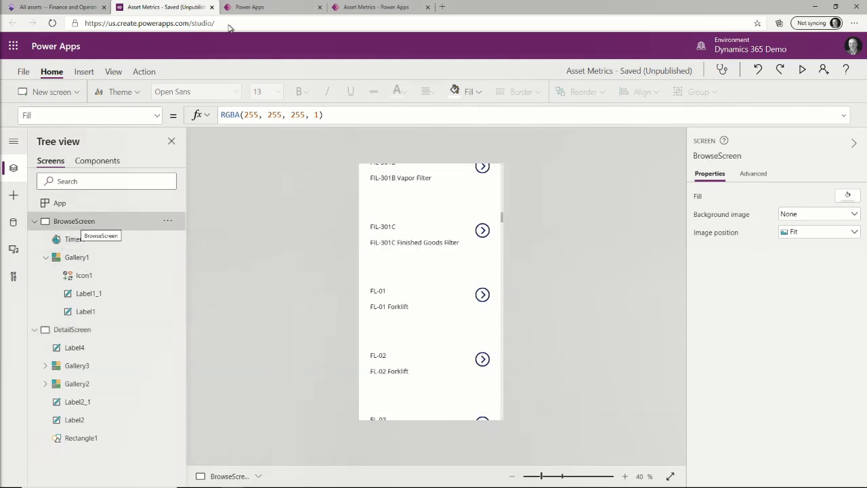
{"action": "left_click", "coordinate": [372, 9]}
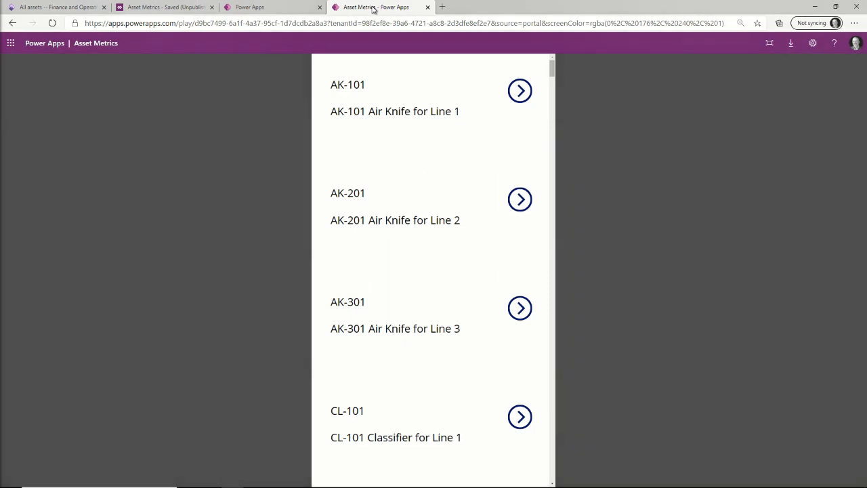
{"action": "scroll", "coordinate": [465, 167], "scroll_direction": "down", "scroll_amount": 5}
{"action": "scroll", "coordinate": [467, 192], "scroll_direction": "down", "scroll_amount": 15}
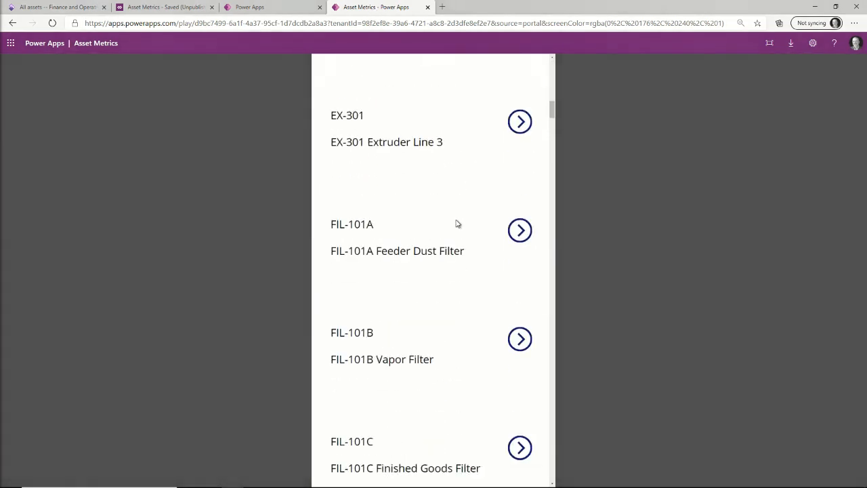
{"action": "scroll", "coordinate": [494, 288], "scroll_direction": "down", "scroll_amount": 10}
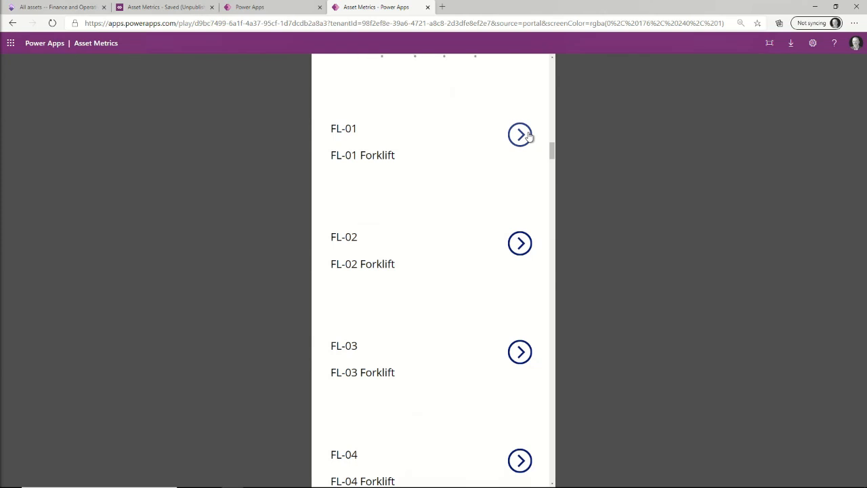
{"action": "left_click", "coordinate": [528, 136]}
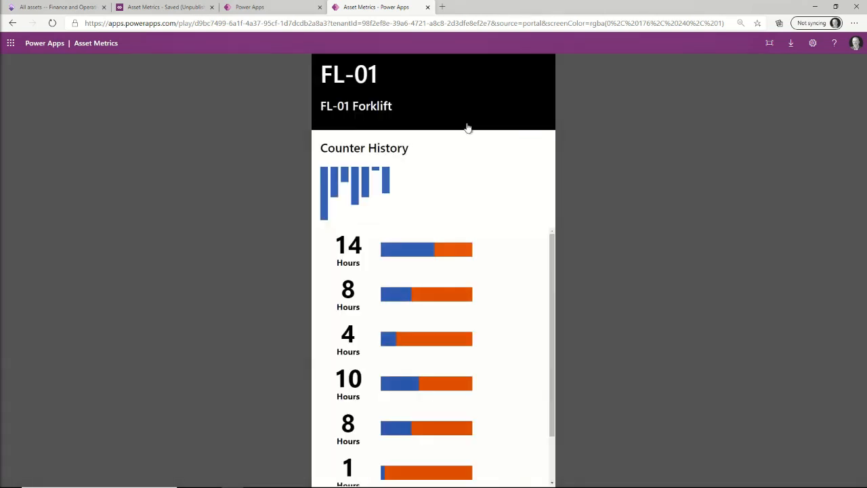
{"action": "left_click", "coordinate": [12, 23]}
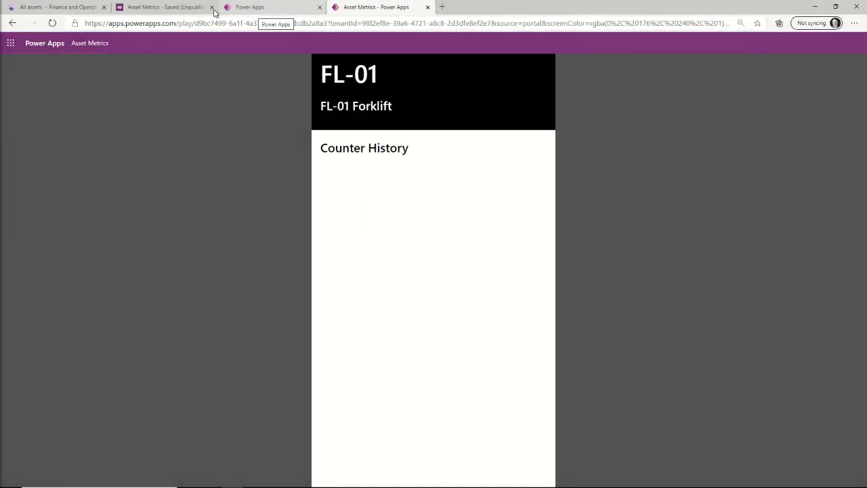
Return to the Asset Metrics app in Power Apps Studio and examine the EntityId parameter in Timer1's OnTimerEnd formula.
{"action": "left_click", "coordinate": [267, 10]}
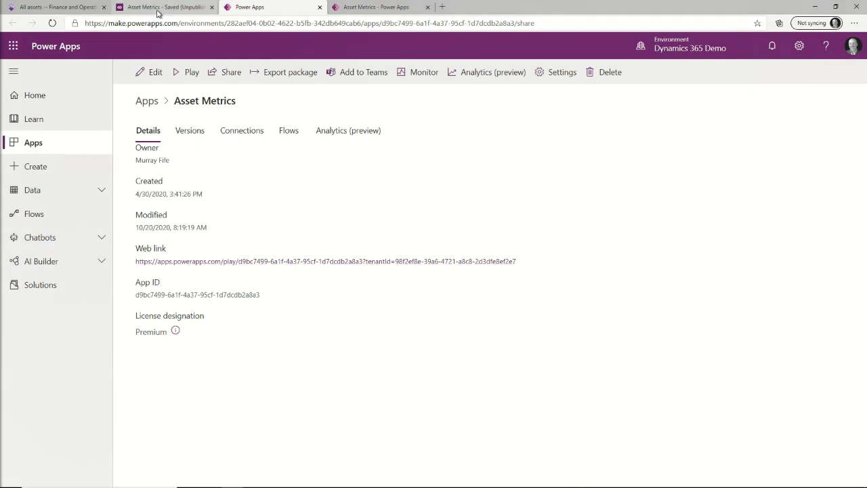
{"action": "left_click", "coordinate": [158, 10]}
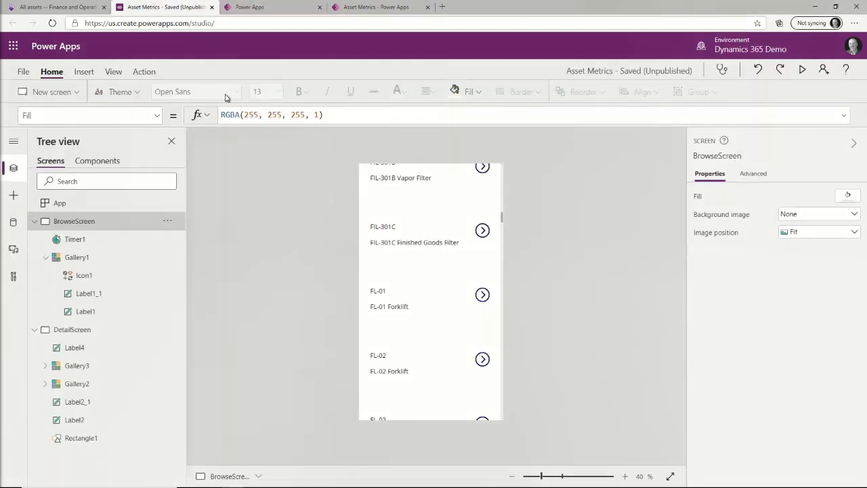
{"action": "left_click", "coordinate": [75, 240]}
{"action": "left_click", "coordinate": [843, 116]}
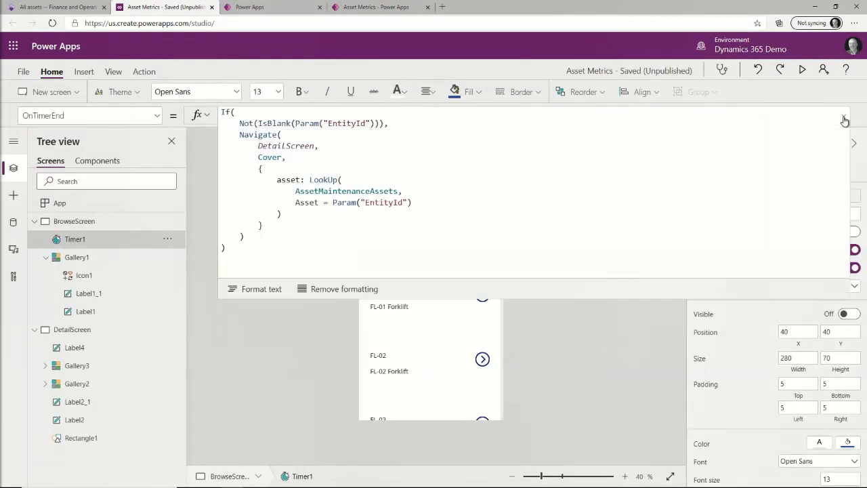
{"action": "left_click", "coordinate": [347, 123]}
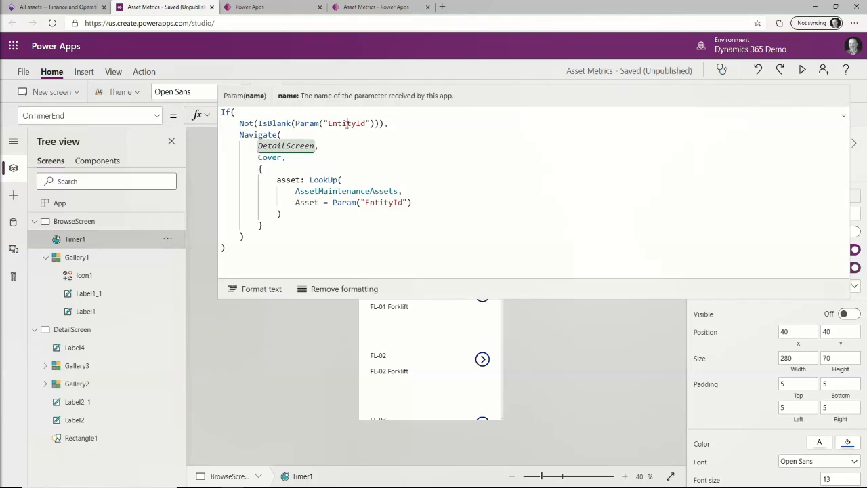
{"action": "double_click", "coordinate": [346, 124]}
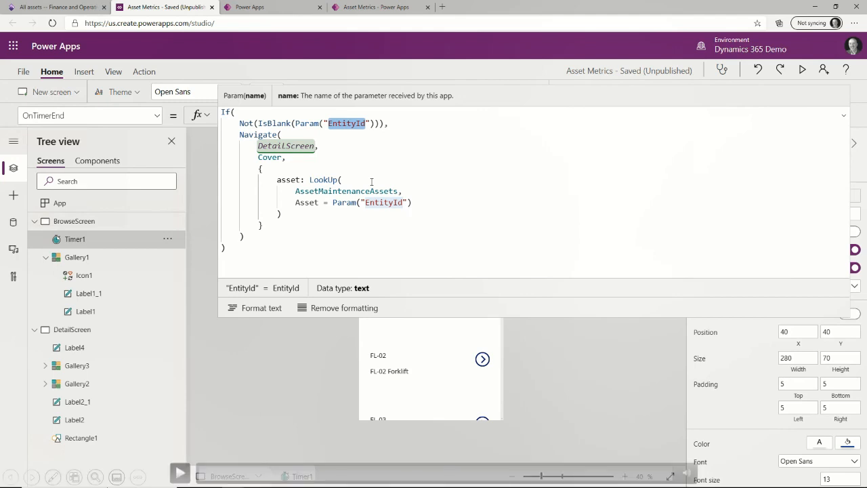
Highlight the EntityId=FL-01 parameter at the end of the running Asset Metrics app's web address and load the page with it.
{"action": "left_click", "coordinate": [183, 476]}
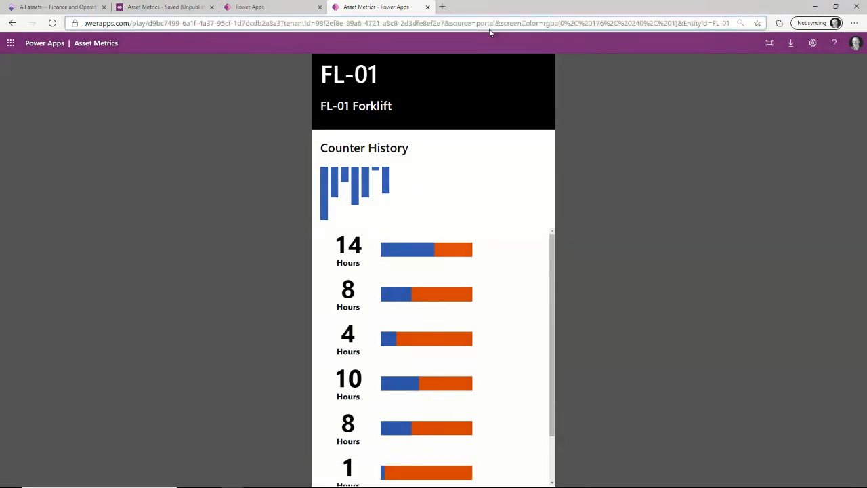
{"action": "key", "text": "shift+Left"}
{"action": "key", "text": "shift+Left"}
{"action": "key", "text": "shift+Left"}
{"action": "key", "text": "shift+Left"}
{"action": "key", "text": "shift+Left"}
{"action": "key", "text": "shift+Left"}
{"action": "key", "text": "shift+Left"}
{"action": "key", "text": "shift+Left"}
{"action": "key", "text": "shift+Left"}
{"action": "key", "text": "shift+Left"}
{"action": "key", "text": "shift+Left"}
{"action": "key", "text": "shift+Left"}
{"action": "key", "text": "shift+Left"}
{"action": "key", "text": "shift+Left"}
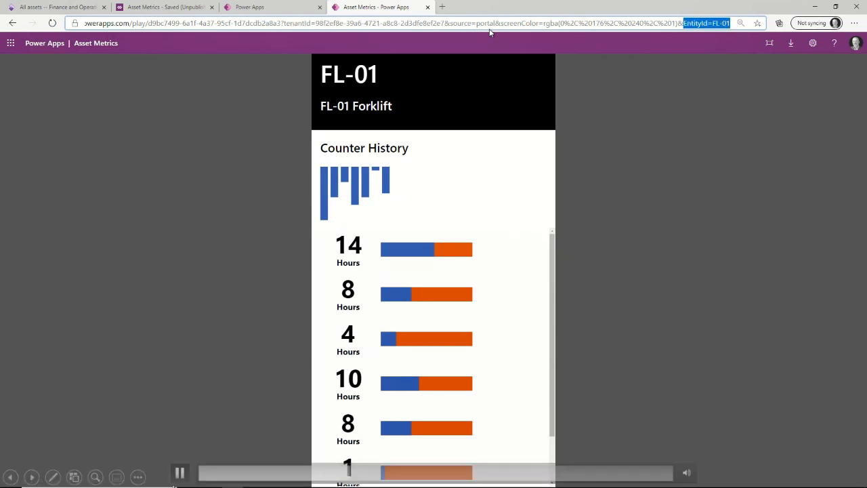
{"action": "key", "text": "BackSpace"}
{"action": "key", "text": "Return"}
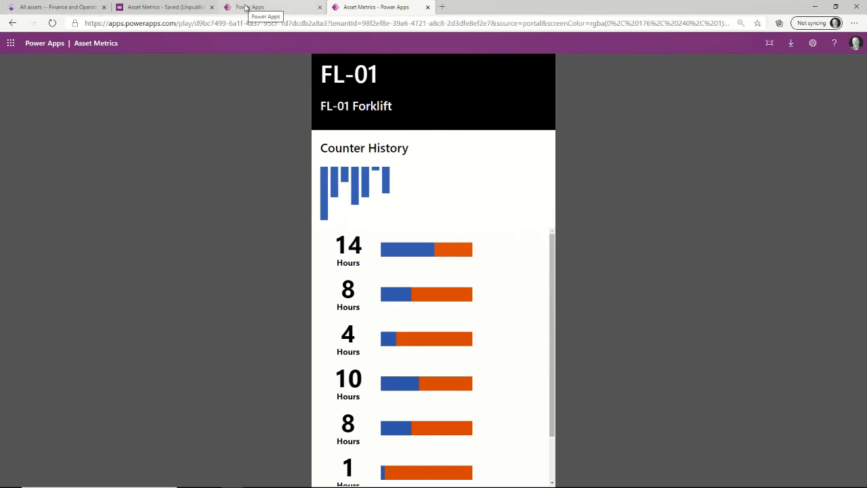
Switch to Finance and Operations and start adding a Power Apps app named Asset Metrics to the FL-01 Forklift asset page.
{"action": "left_click", "coordinate": [61, 10]}
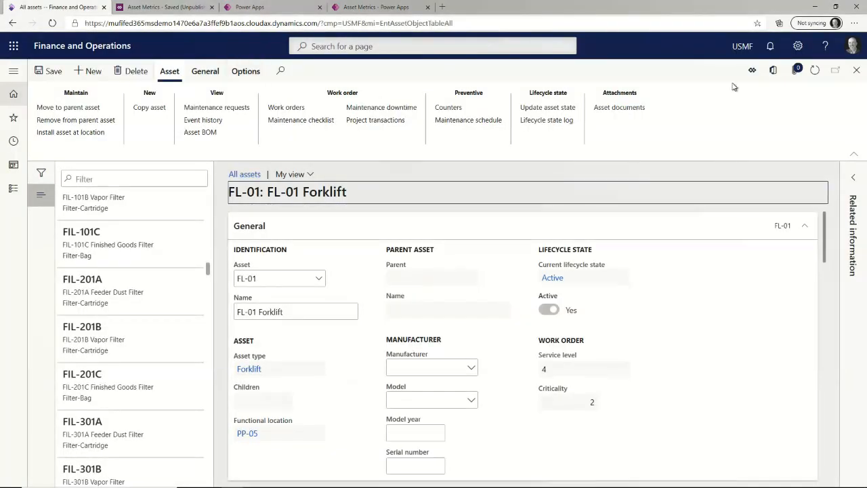
{"action": "left_click", "coordinate": [751, 71]}
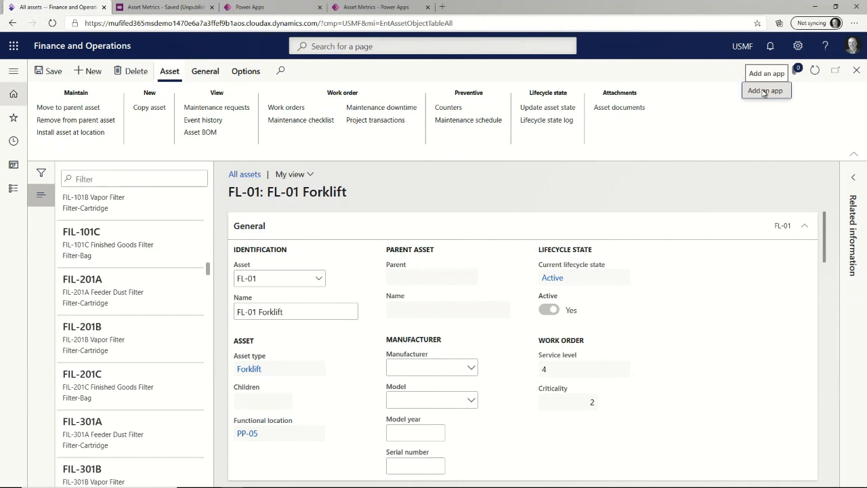
{"action": "left_click", "coordinate": [763, 90]}
{"action": "left_click", "coordinate": [708, 97]}
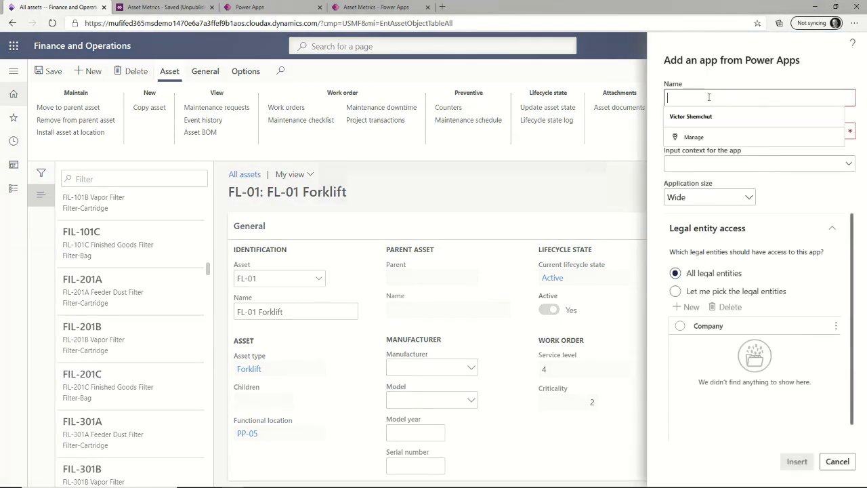
{"action": "type", "text": "Asset Me"}
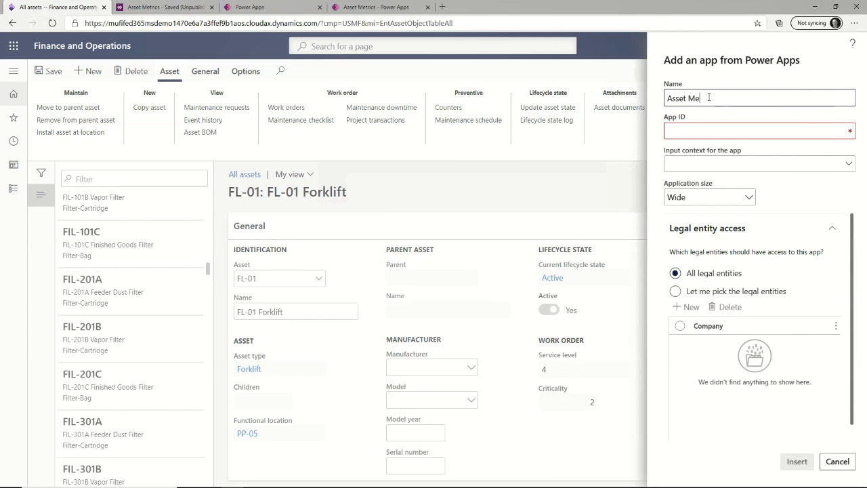
{"action": "type", "text": "trics"}
{"action": "left_click", "coordinate": [675, 129]}
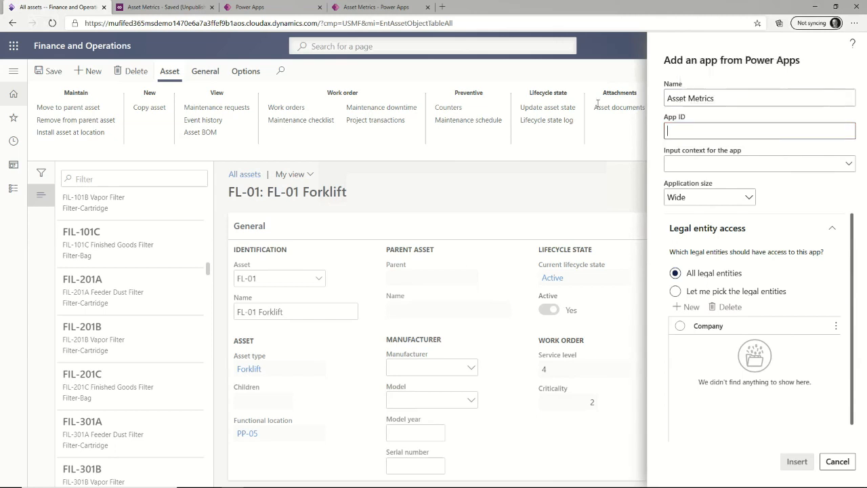
Copy the Asset Metrics app's App ID from its Power Apps details page into the new app's App ID in Finance and Operations.
{"action": "left_click", "coordinate": [250, 7]}
{"action": "left_click_drag", "start_coordinate": [265, 297], "coordinate": [134, 300]}
{"action": "key", "text": "ctrl+c"}
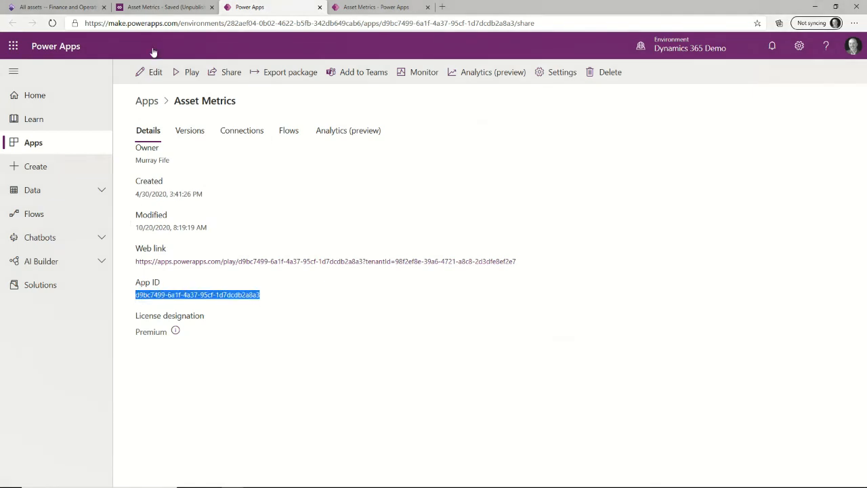
{"action": "left_click", "coordinate": [76, 8]}
{"action": "key", "text": "ctrl+v"}
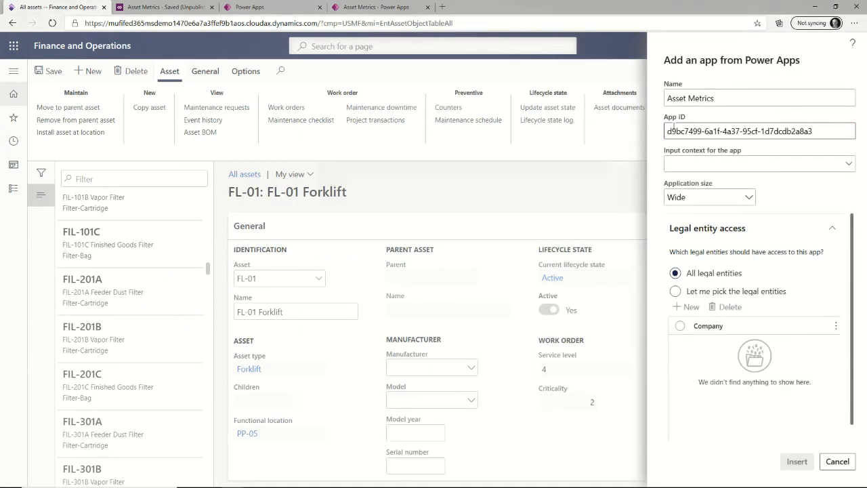
Set the Asset Metrics app's application size to Thin and insert it on the page.
{"action": "left_click", "coordinate": [749, 197]}
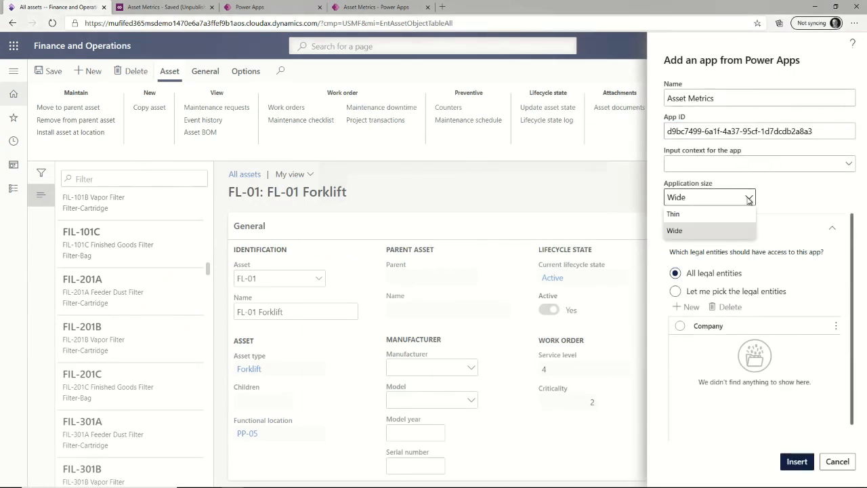
{"action": "left_click", "coordinate": [691, 214]}
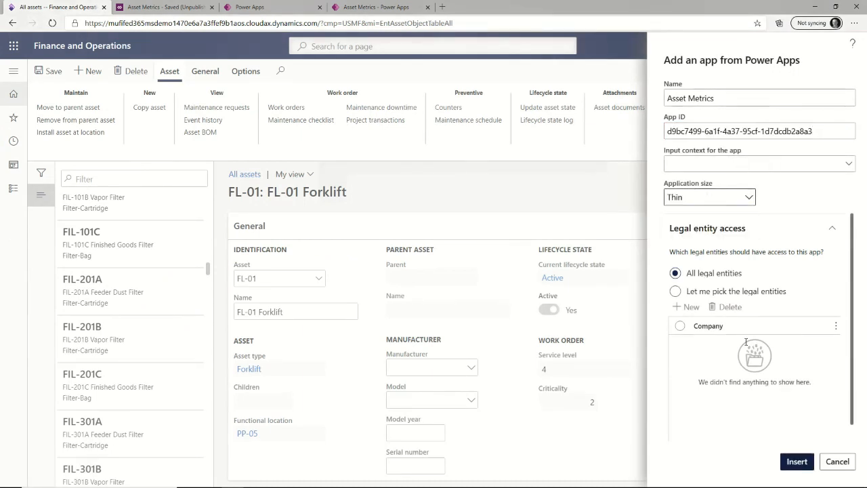
{"action": "left_click", "coordinate": [796, 462]}
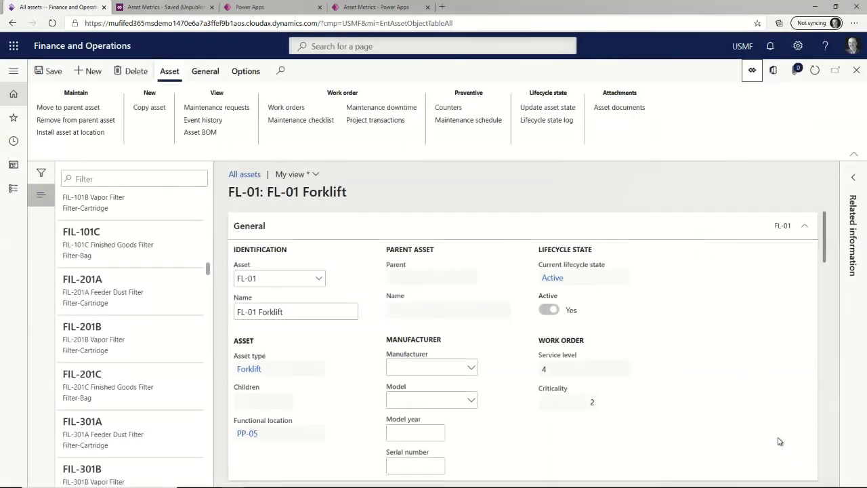
Open the embedded Asset Metrics app, view the FL-01 Forklift details from its asset list, and close the app.
{"action": "left_click", "coordinate": [750, 71]}
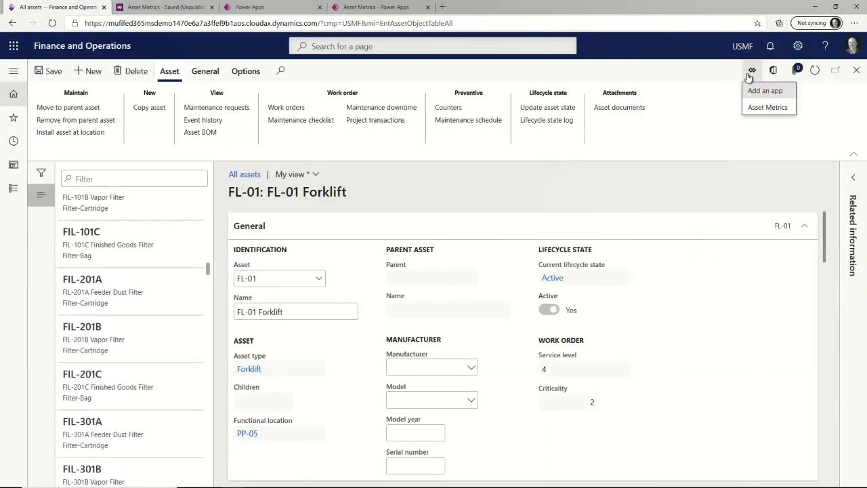
{"action": "left_click", "coordinate": [767, 107]}
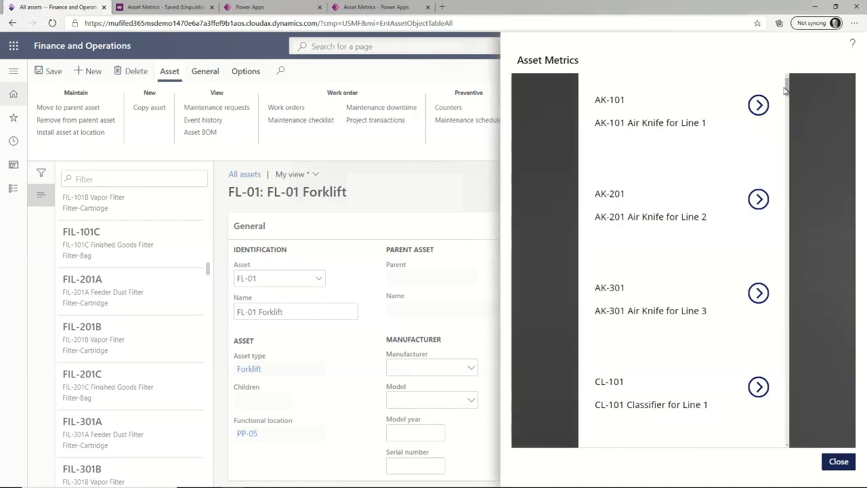
{"action": "left_click_drag", "start_coordinate": [787, 87], "coordinate": [788, 131]}
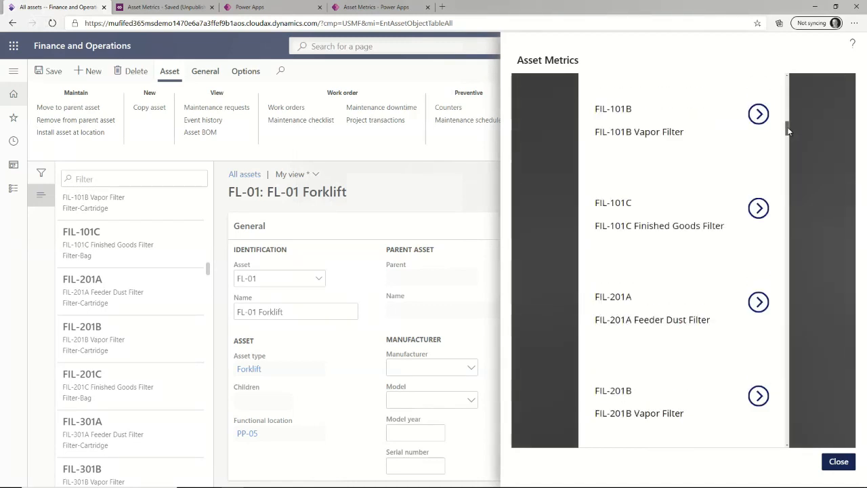
{"action": "scroll", "coordinate": [787, 188], "scroll_direction": "down", "scroll_amount": 2}
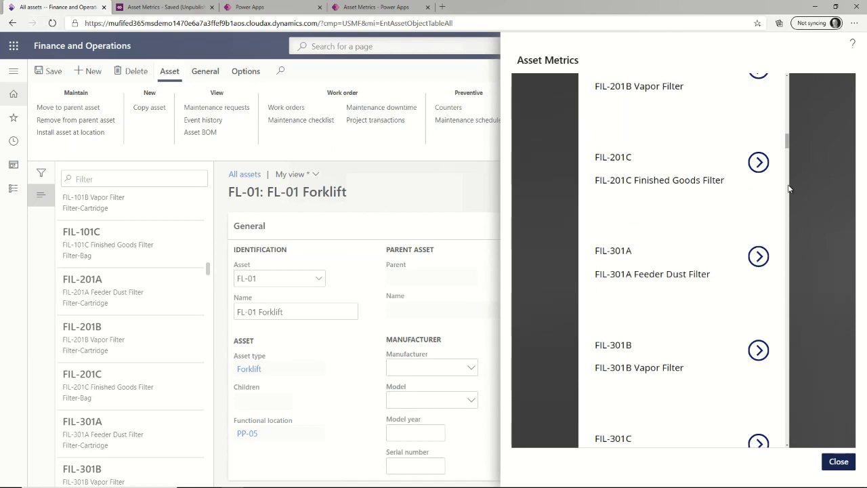
{"action": "scroll", "coordinate": [787, 188], "scroll_direction": "down", "scroll_amount": 4}
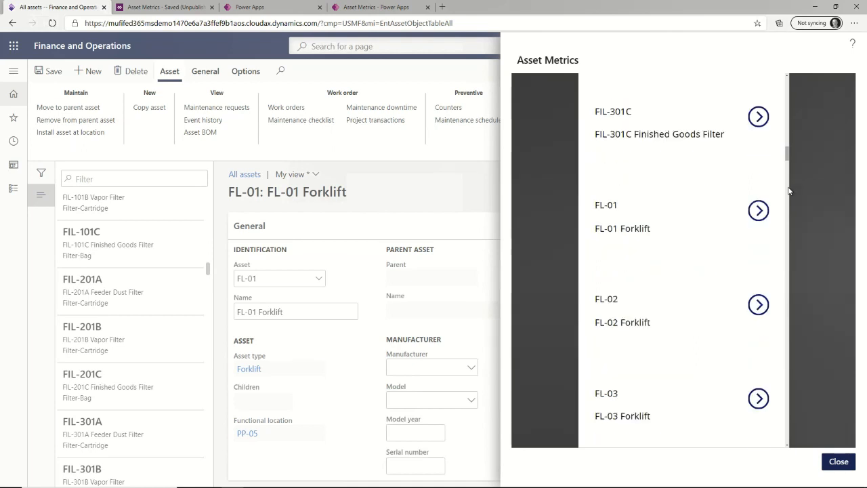
{"action": "left_click", "coordinate": [758, 211]}
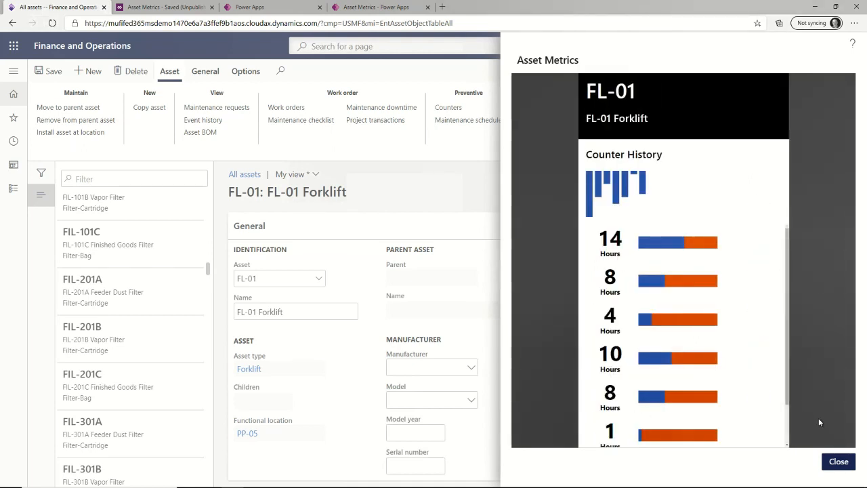
{"action": "left_click", "coordinate": [851, 458]}
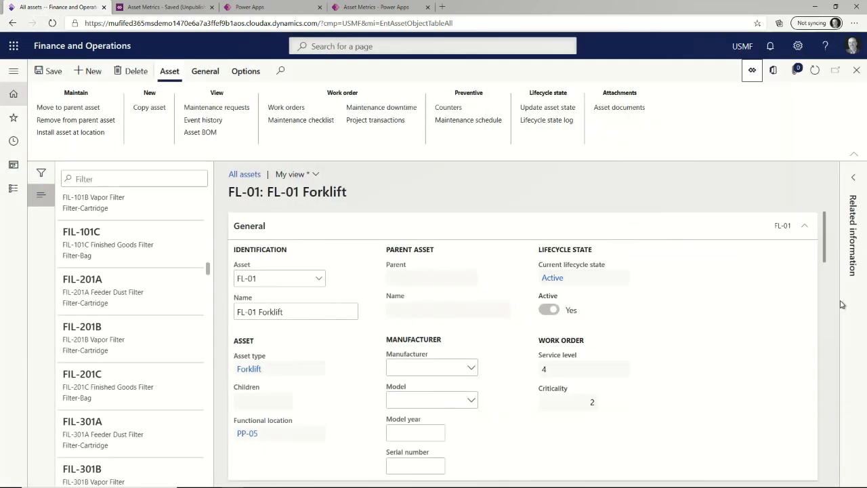
Start adding another app named Asset Metrics Drillthrough with the App ID d9bc7499-6a1f-4a37-95cf-1d7dcdb2a8a3.
{"action": "left_click", "coordinate": [753, 72]}
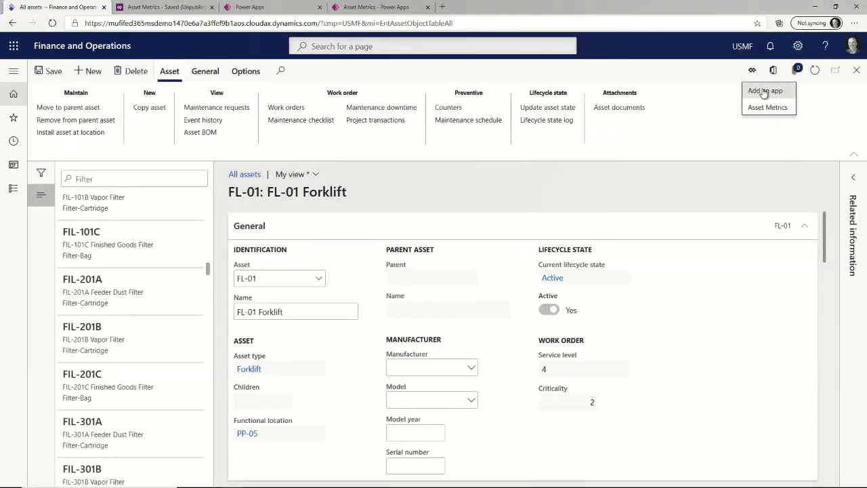
{"action": "left_click", "coordinate": [764, 91]}
{"action": "left_click", "coordinate": [724, 102]}
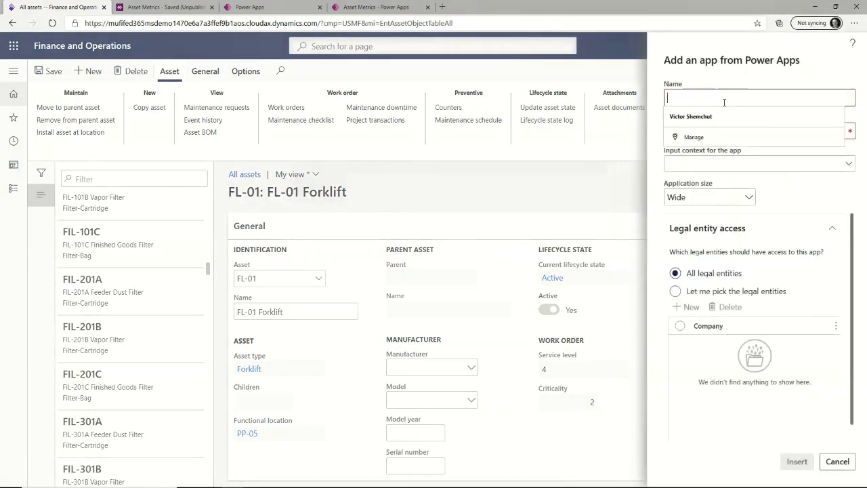
{"action": "type", "text": "Asset Me"}
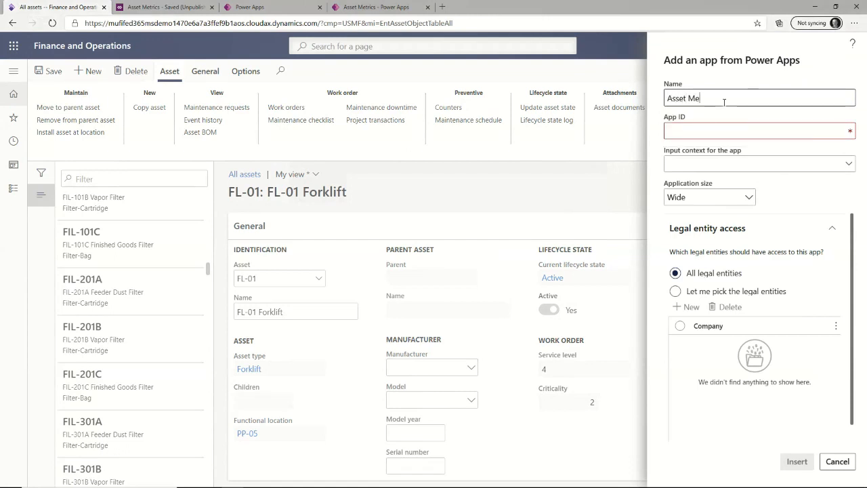
{"action": "type", "text": "trics Drill"}
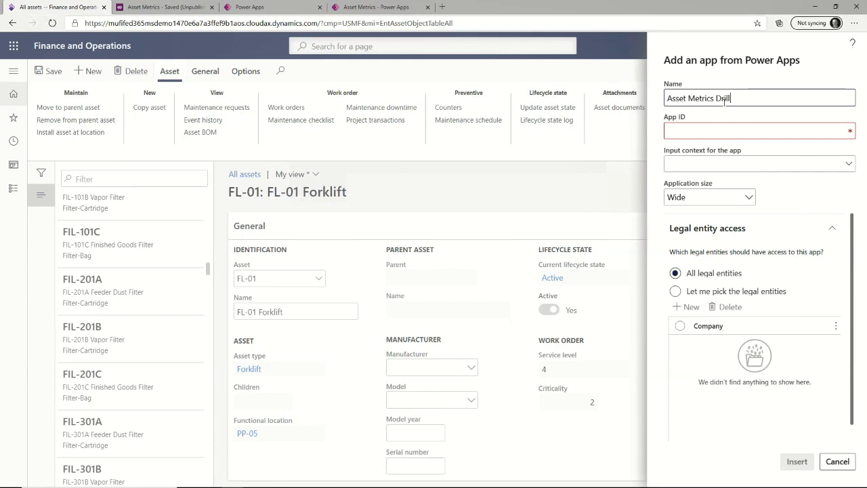
{"action": "type", "text": "through"}
{"action": "key", "text": "Tab"}
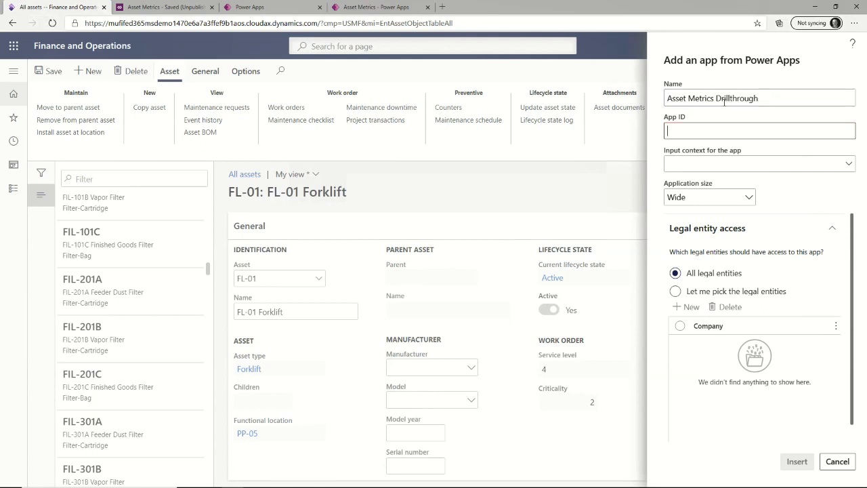
{"action": "key", "text": "ctrl+v"}
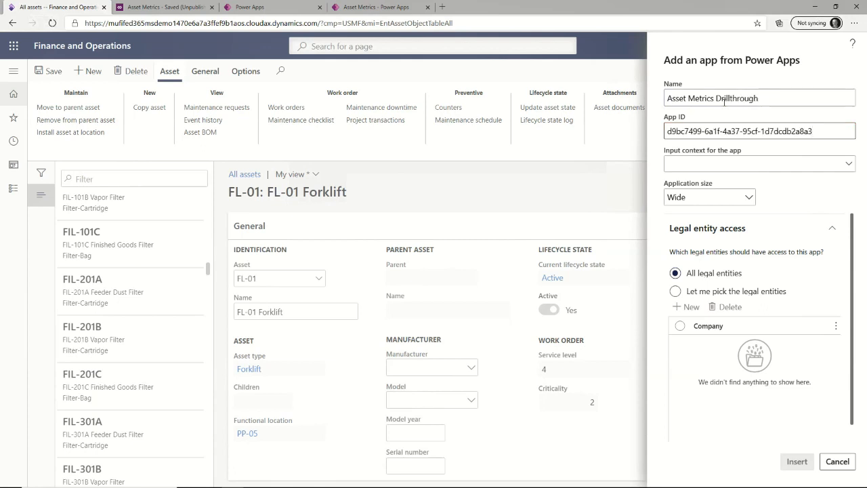
Give the drillthrough app the input context Asset - HeaderGeneral_Identification_ObjectID and the Thin application size, and insert it.
{"action": "left_click", "coordinate": [847, 165]}
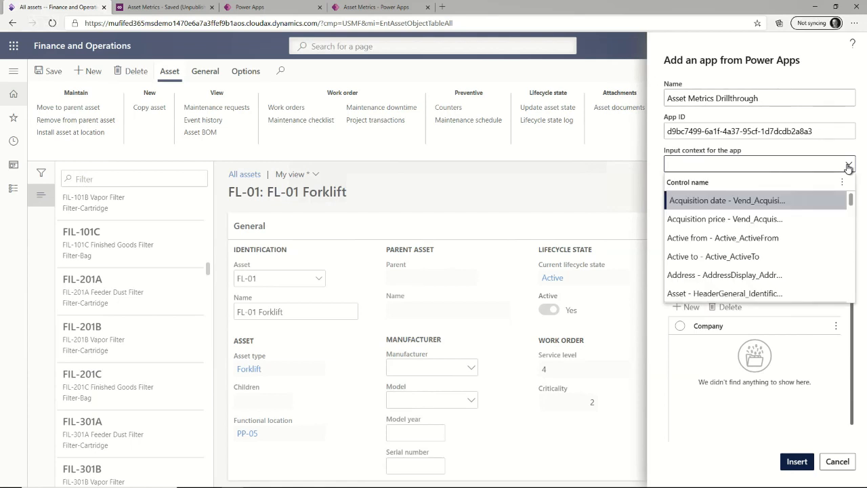
{"action": "type", "text": "asset"}
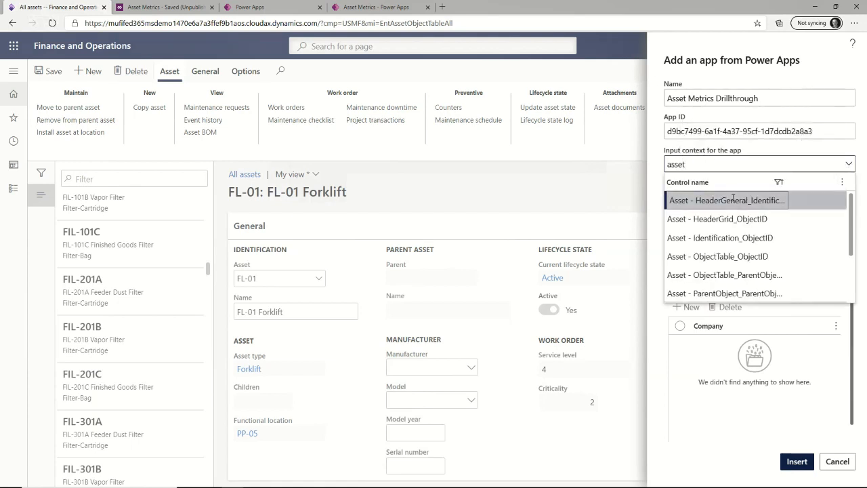
{"action": "left_click", "coordinate": [733, 200]}
{"action": "left_click", "coordinate": [747, 197]}
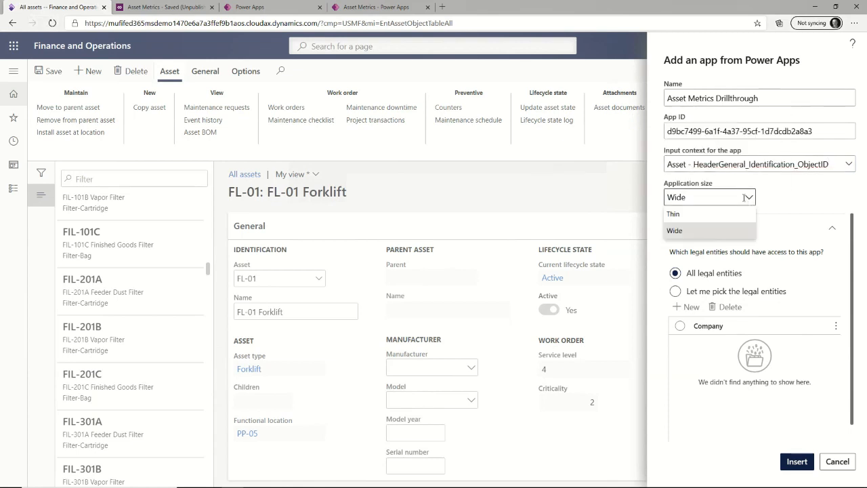
{"action": "left_click", "coordinate": [683, 218]}
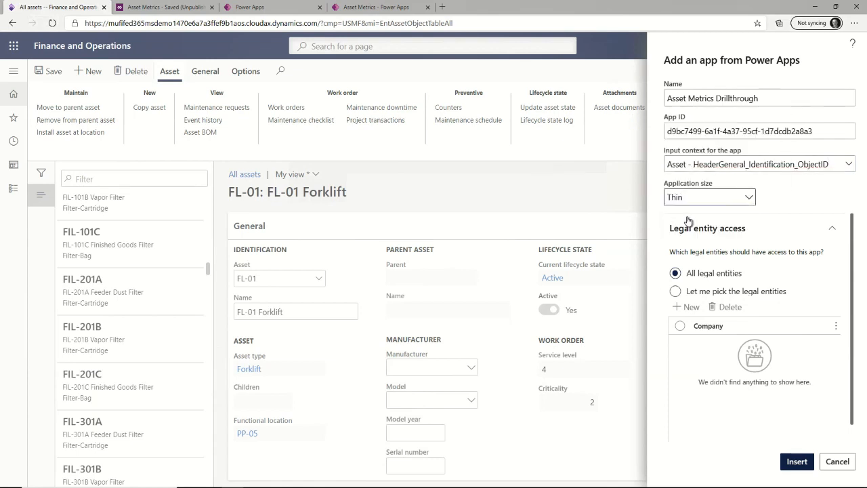
{"action": "left_click", "coordinate": [797, 462]}
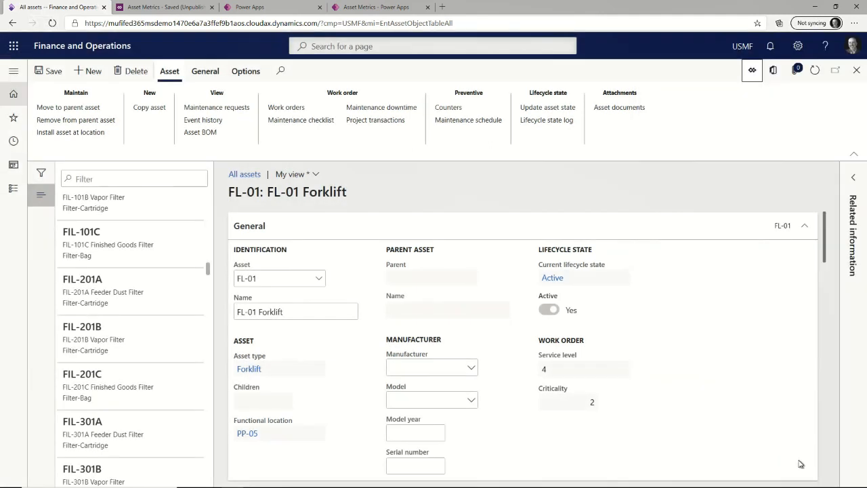
Open the embedded Asset Metrics Drillthrough app from the FL-01 asset page.
{"action": "left_click", "coordinate": [752, 71]}
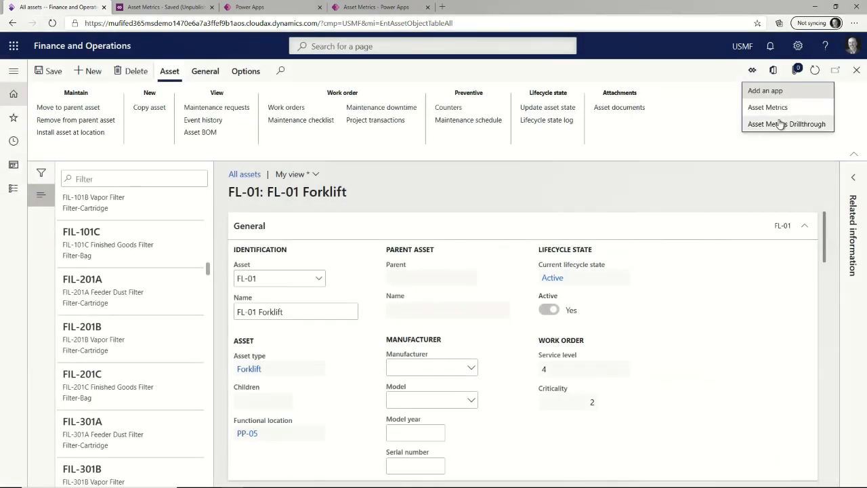
{"action": "left_click", "coordinate": [781, 123]}
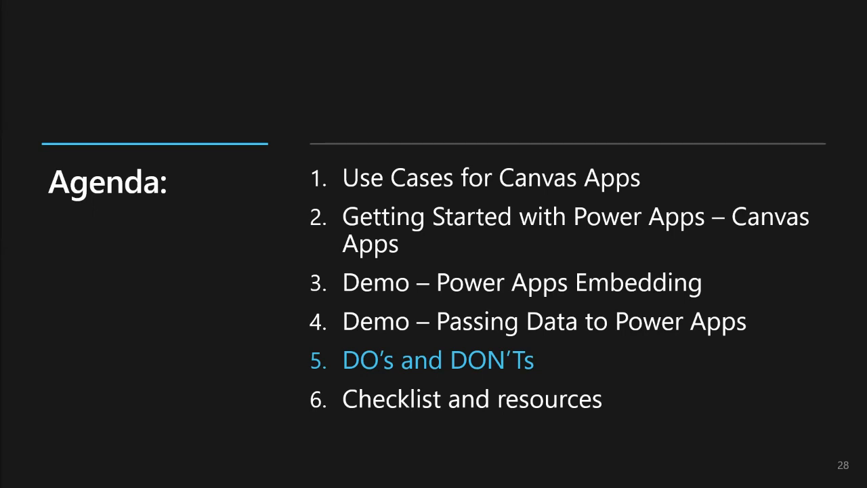
{"action": "key", "text": "Right"}
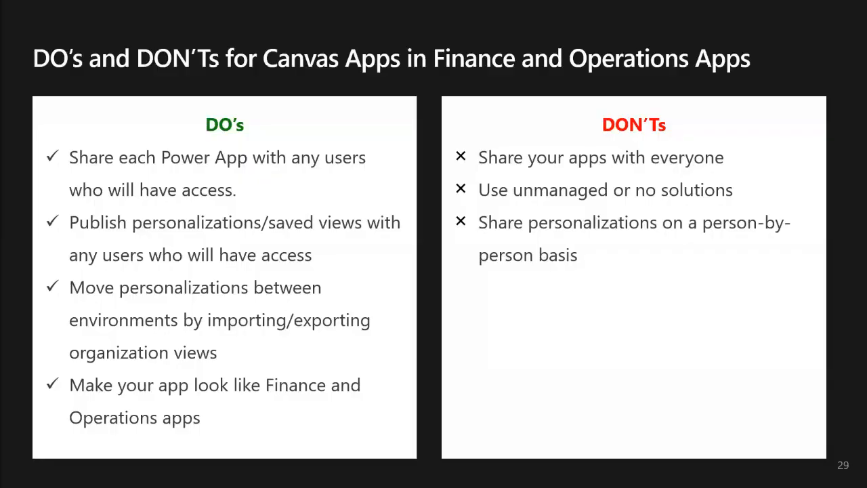
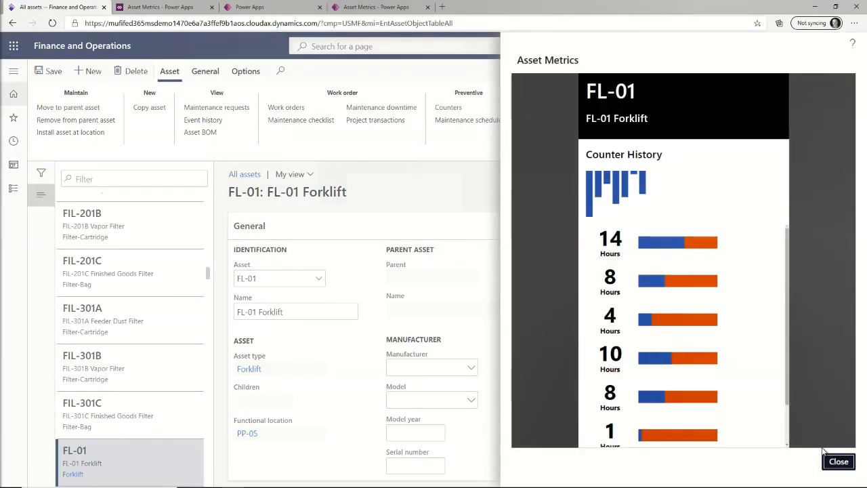
Close the embedded app, switch to Power Apps Studio, and view the Asset Metrics app's editor and its save and publish page.
{"action": "left_click", "coordinate": [838, 462]}
{"action": "left_click", "coordinate": [162, 9]}
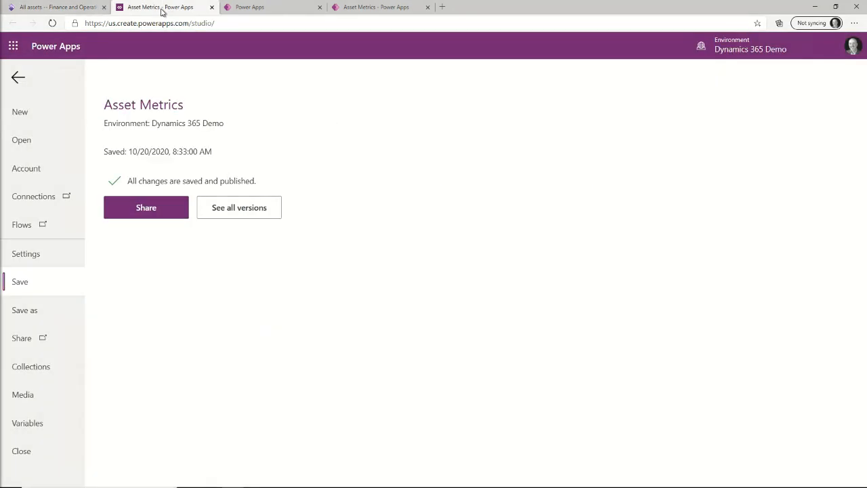
{"action": "left_click", "coordinate": [19, 80]}
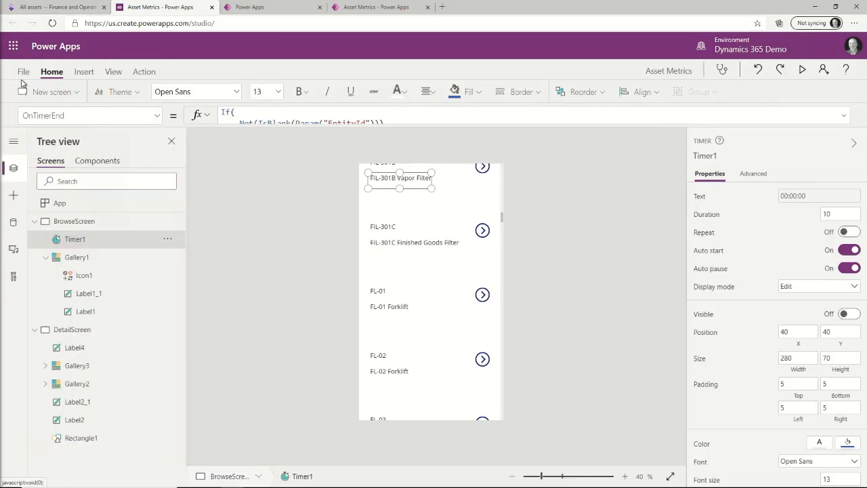
{"action": "left_click", "coordinate": [24, 74]}
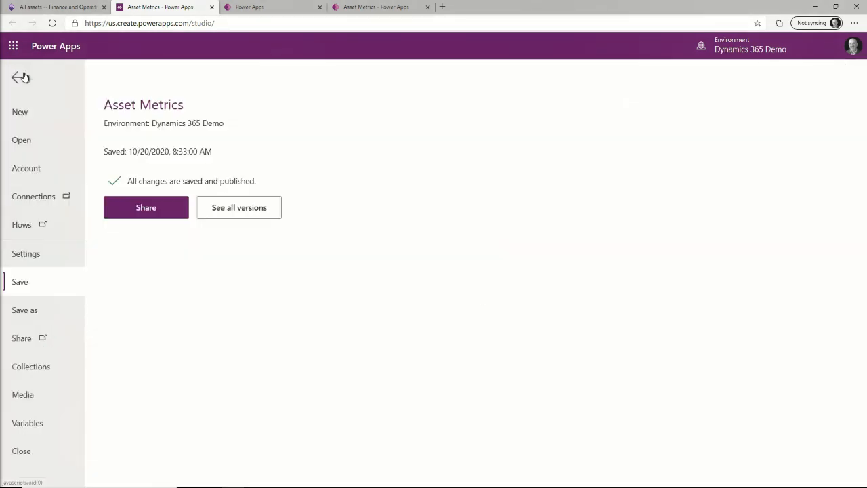
Turn on the experimental feature Optimize embedding appearance in the Asset Metrics app's advanced settings.
{"action": "left_click", "coordinate": [45, 256]}
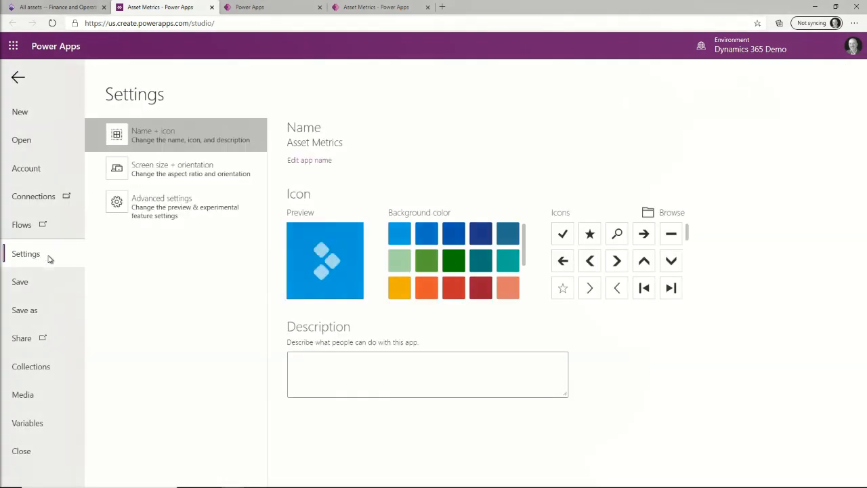
{"action": "left_click", "coordinate": [133, 215]}
{"action": "scroll", "coordinate": [359, 305], "scroll_direction": "down", "scroll_amount": 3}
{"action": "scroll", "coordinate": [360, 305], "scroll_direction": "down", "scroll_amount": 10}
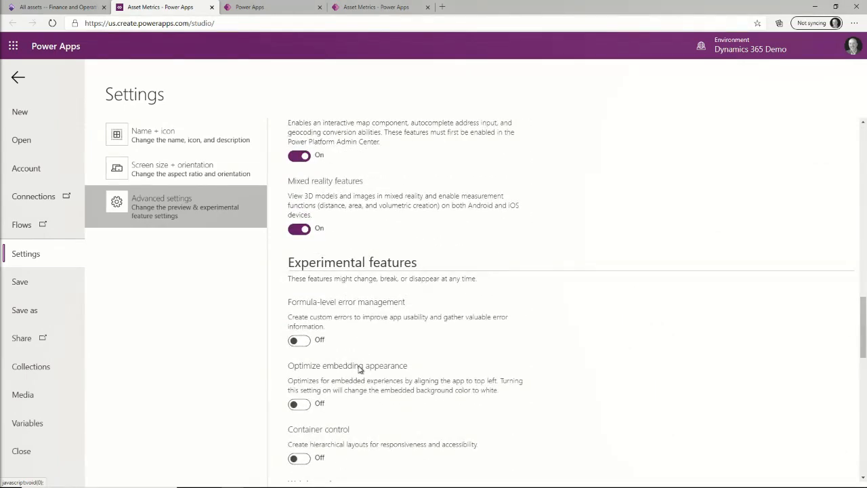
{"action": "left_click", "coordinate": [298, 405]}
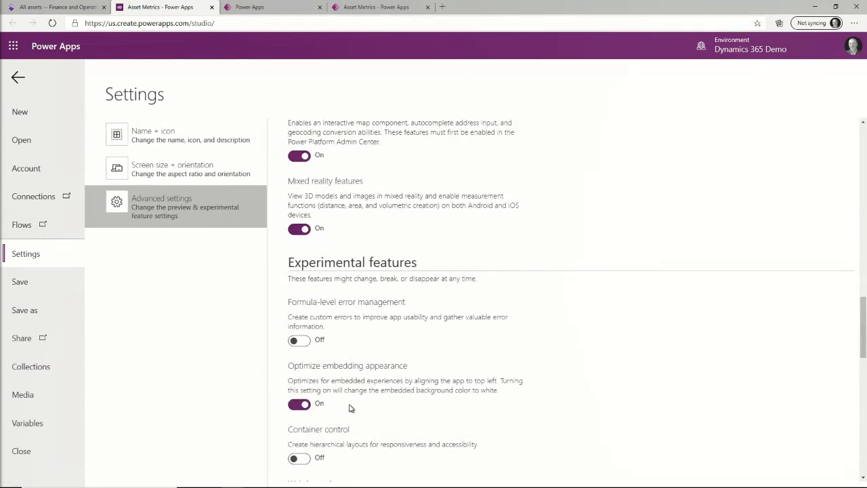
{"action": "scroll", "coordinate": [369, 398], "scroll_direction": "down", "scroll_amount": 3}
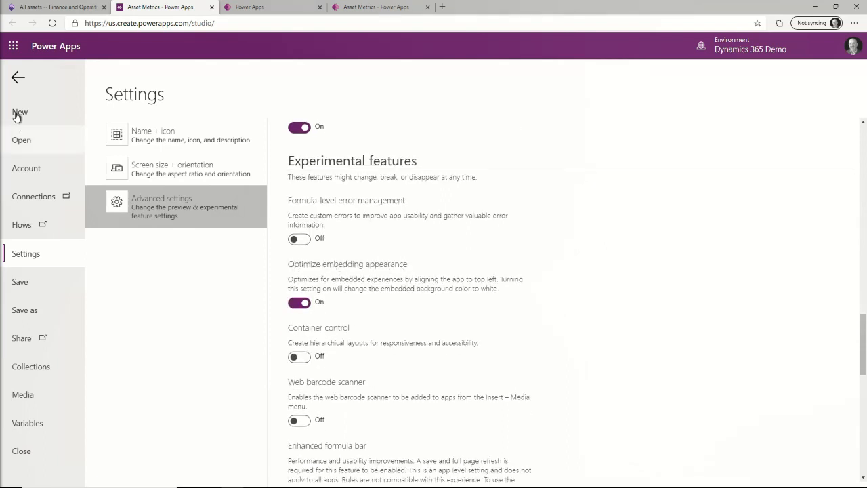
Save the Asset Metrics app, publish this version, and return to the app editor.
{"action": "left_click", "coordinate": [25, 287]}
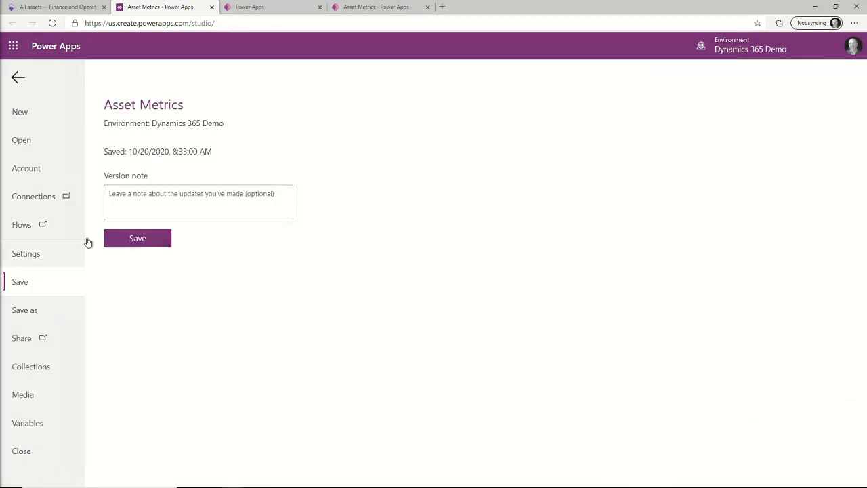
{"action": "left_click", "coordinate": [146, 241]}
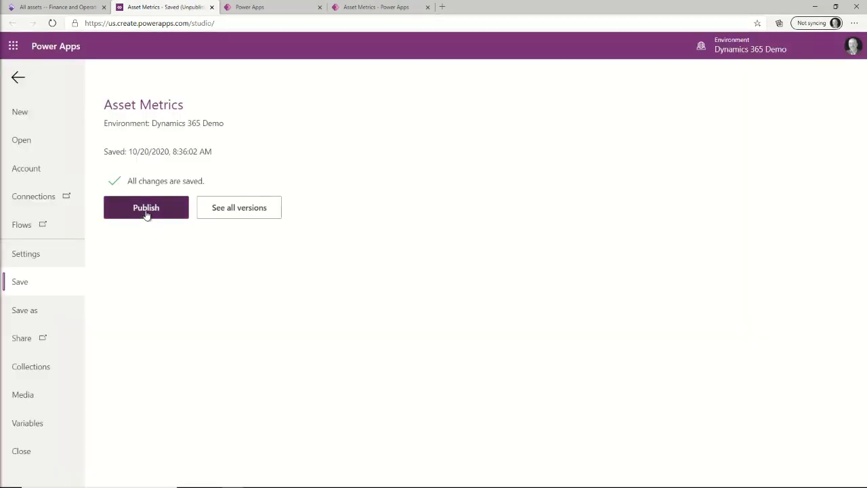
{"action": "left_click", "coordinate": [146, 209]}
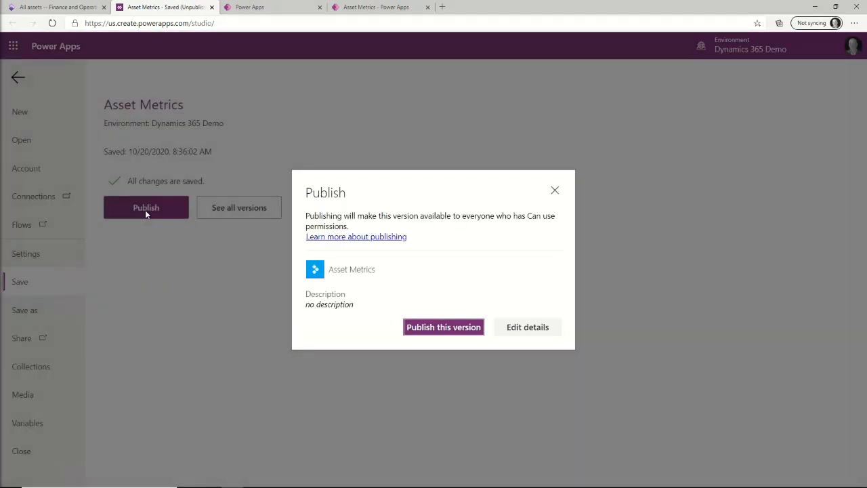
{"action": "left_click", "coordinate": [443, 327]}
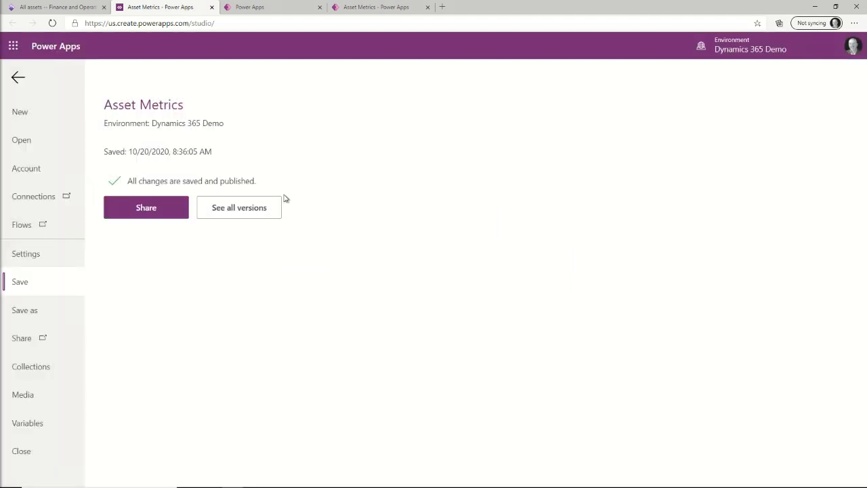
{"action": "left_click", "coordinate": [17, 78]}
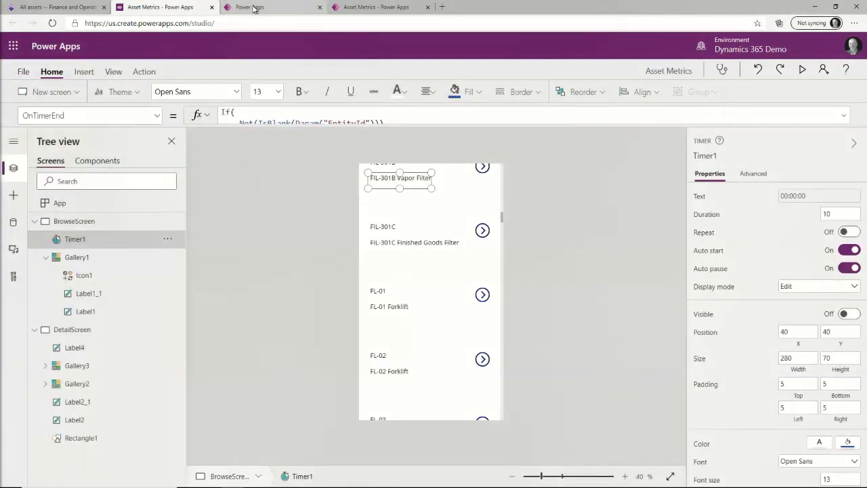
Switch to Finance and Operations and open the embedded Asset Metrics app from the FL-01 asset page.
{"action": "left_click", "coordinate": [379, 7]}
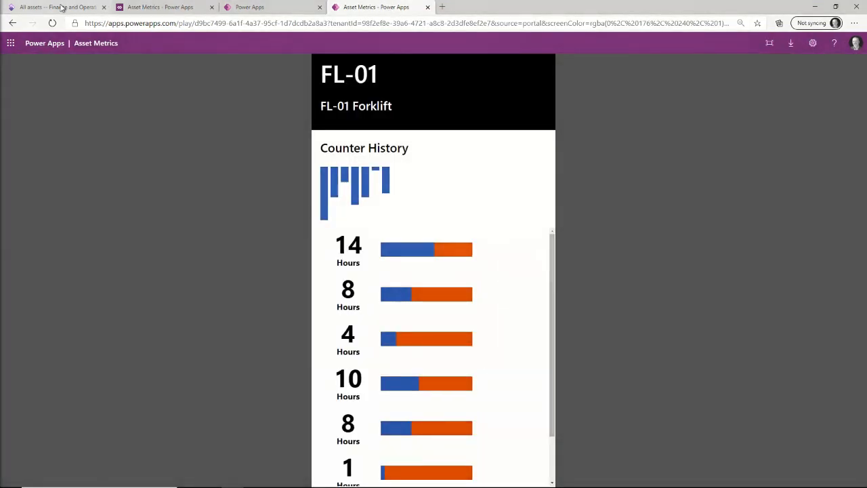
{"action": "left_click", "coordinate": [61, 7]}
{"action": "left_click", "coordinate": [751, 70]}
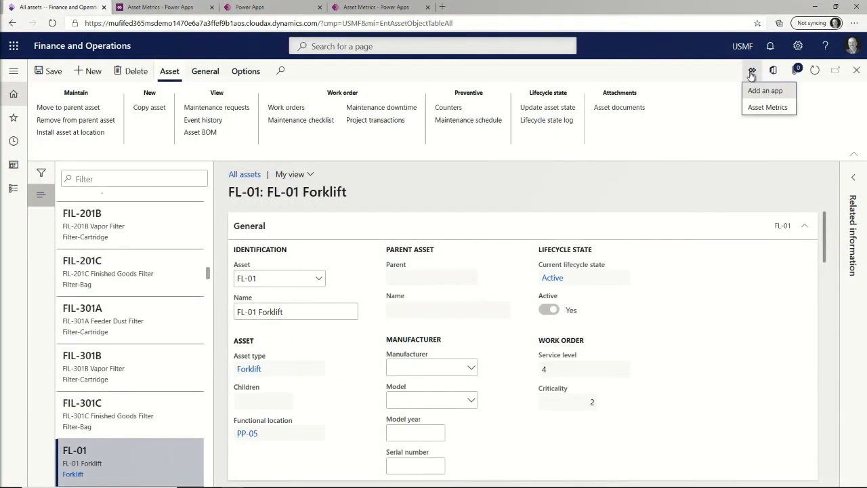
{"action": "left_click", "coordinate": [768, 108]}
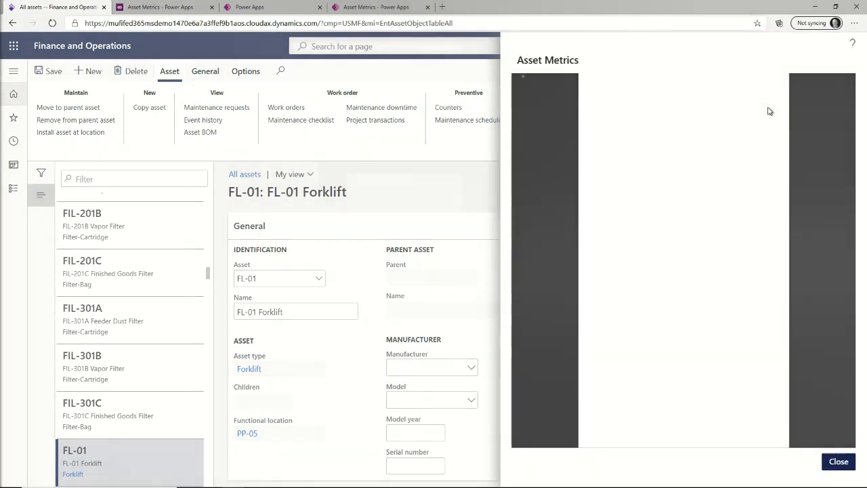
Close the embedded app, reload the All assets page, and reopen the FL-01 Forklift record with the asset list shown beside it.
{"action": "left_click", "coordinate": [840, 461]}
{"action": "left_click", "coordinate": [52, 24]}
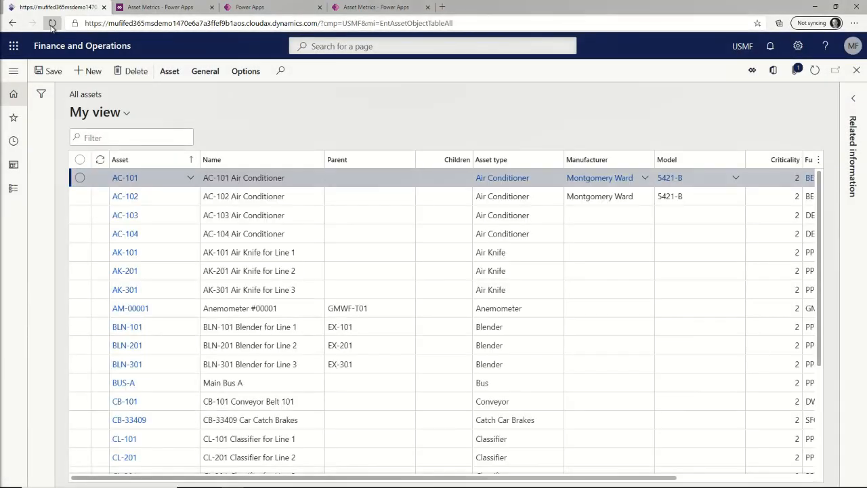
{"action": "scroll", "coordinate": [188, 236], "scroll_direction": "down", "scroll_amount": 8}
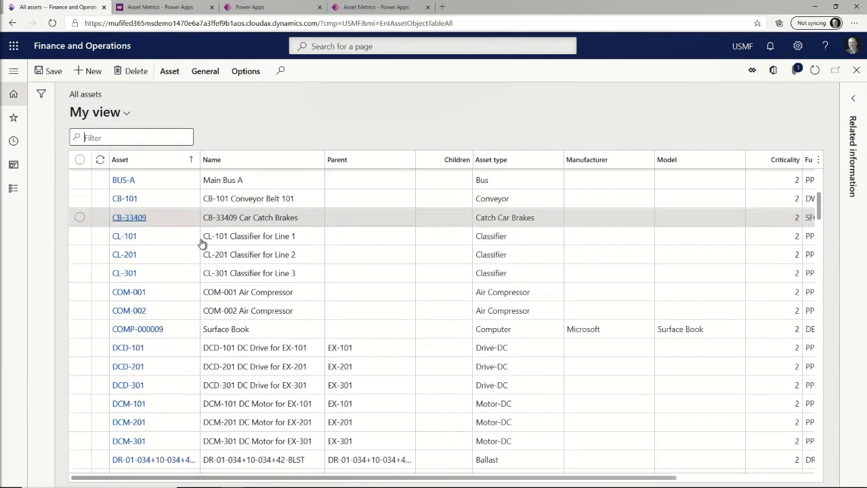
{"action": "scroll", "coordinate": [189, 290], "scroll_direction": "down", "scroll_amount": 3}
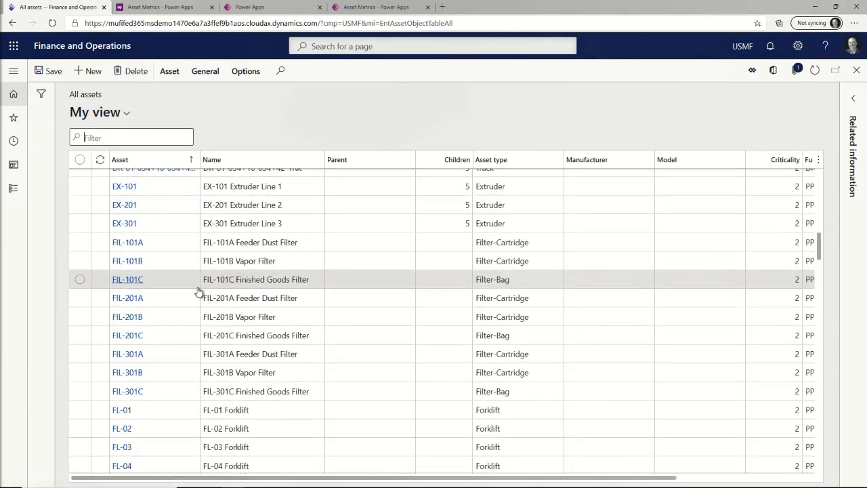
{"action": "left_click", "coordinate": [124, 386]}
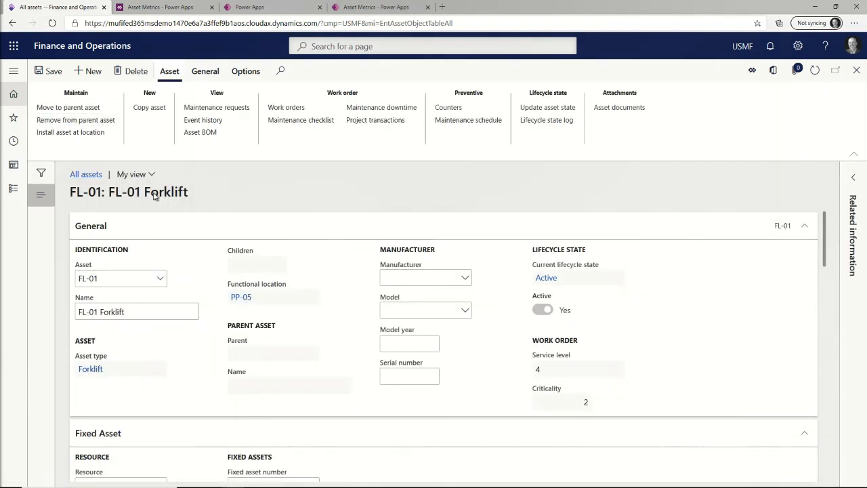
{"action": "left_click", "coordinate": [40, 195]}
Reopen the embedded Asset Metrics app for FL-01 and check its alignment and background in the pane.
{"action": "left_click", "coordinate": [752, 71]}
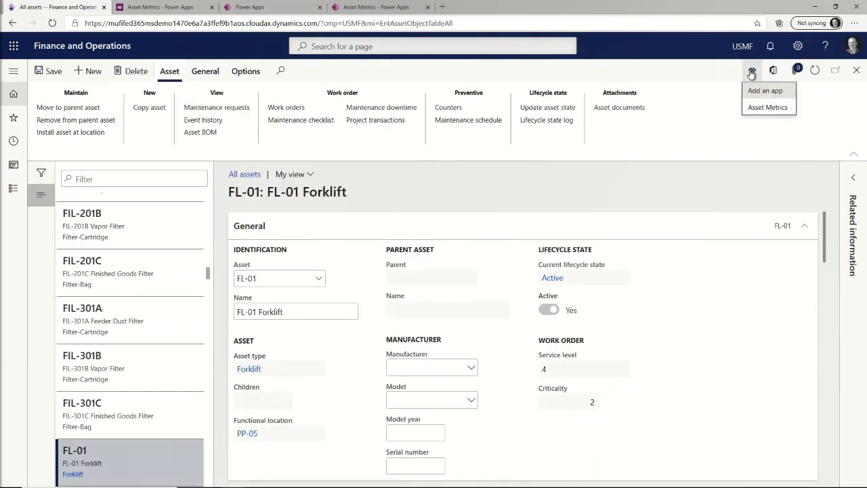
{"action": "left_click", "coordinate": [754, 109]}
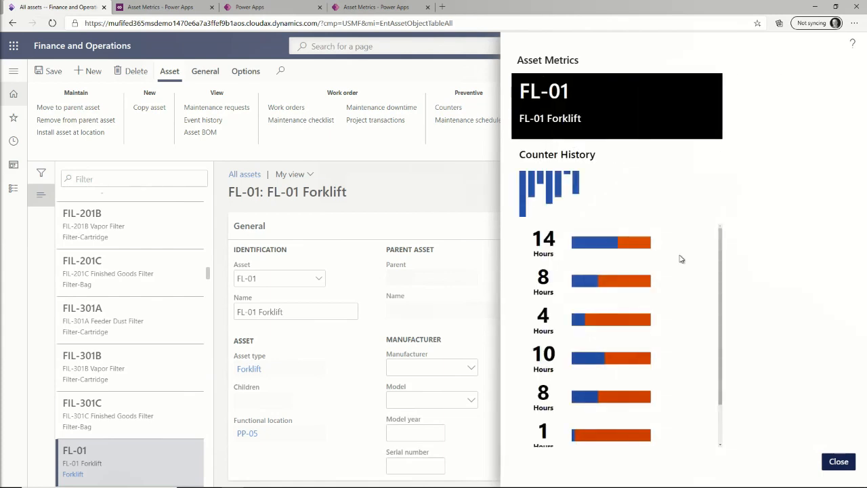
{"action": "scroll", "coordinate": [679, 259], "scroll_direction": "down", "scroll_amount": 1}
{"action": "scroll", "coordinate": [709, 248], "scroll_direction": "up", "scroll_amount": 2}
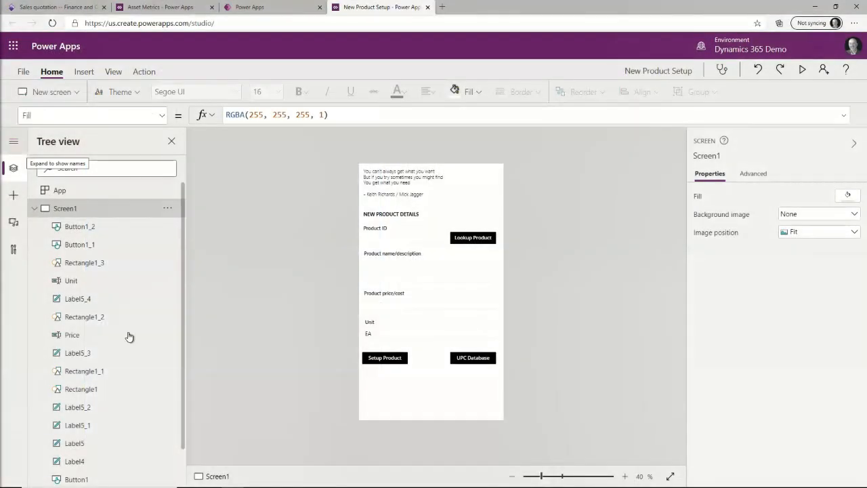
Inspect the font and border radius properties of the NEW PRODUCT DETAILS label and Lookup Product button in the New Product Setup app.
{"action": "left_click", "coordinate": [388, 215]}
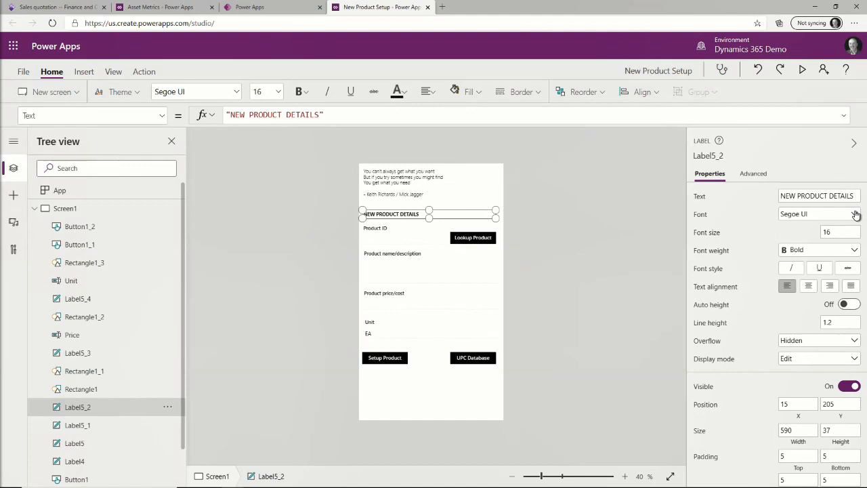
{"action": "left_click", "coordinate": [473, 237]}
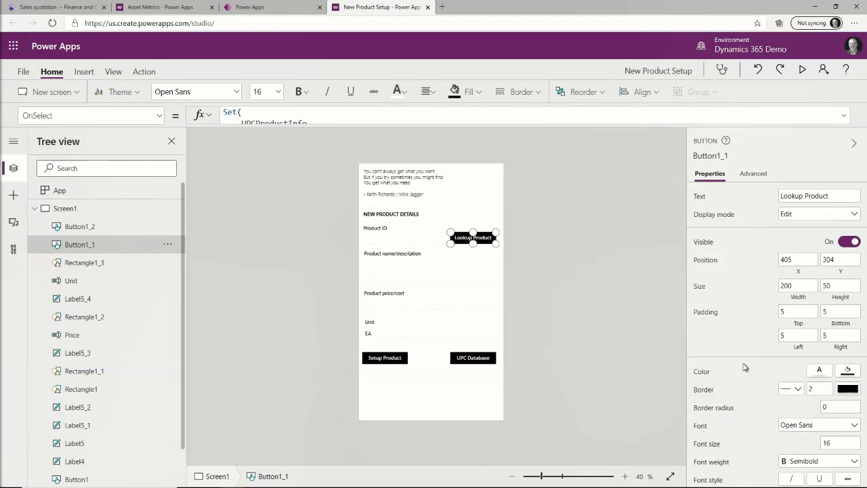
{"action": "left_click", "coordinate": [836, 408]}
{"action": "left_click", "coordinate": [552, 251]}
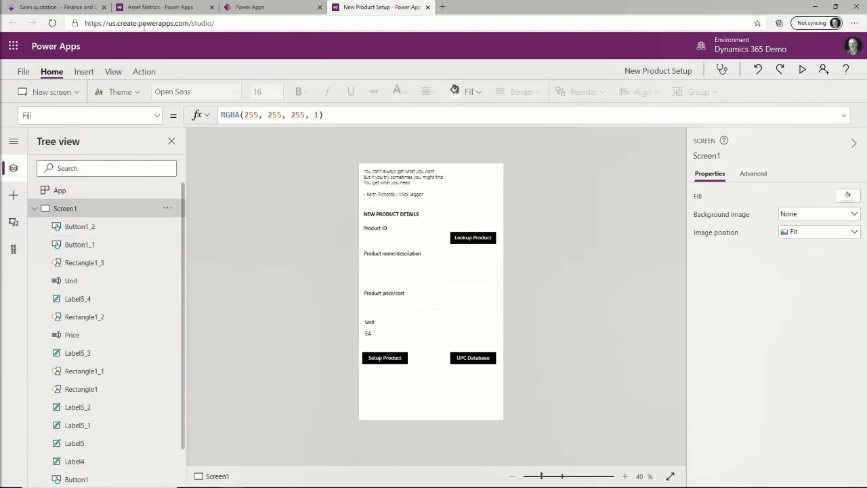
Switch to the Finance and Operations sales quotation, close the embedded Product Creation app, and open it again.
{"action": "left_click", "coordinate": [59, 9]}
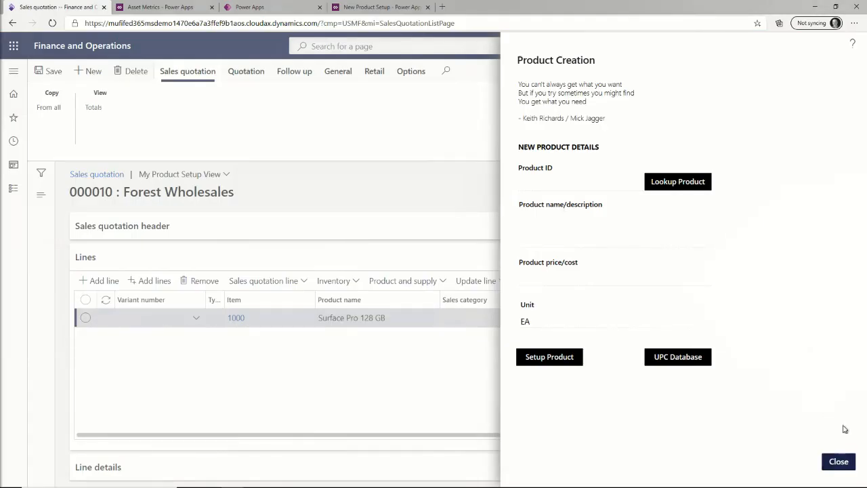
{"action": "left_click", "coordinate": [838, 461]}
{"action": "left_click", "coordinate": [752, 70]}
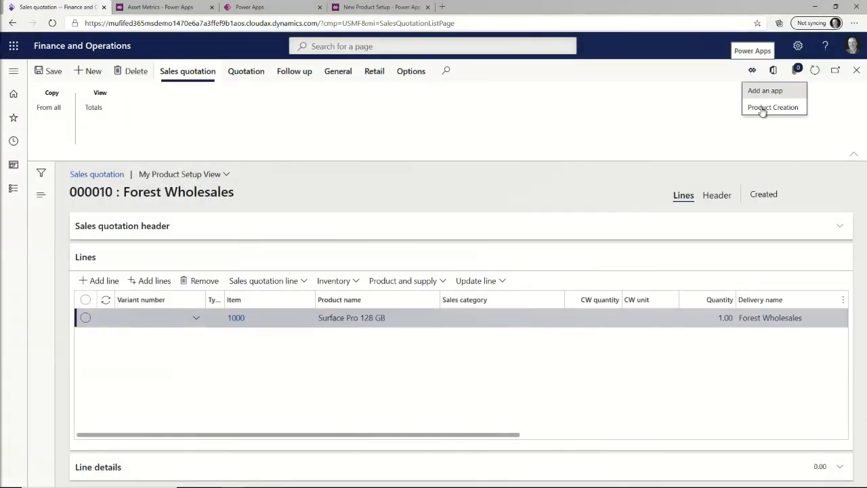
{"action": "left_click", "coordinate": [762, 108]}
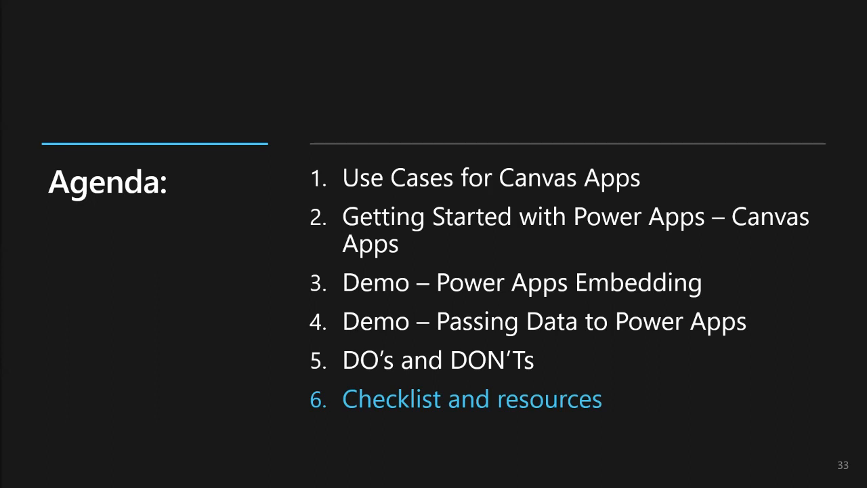
{"action": "key", "text": "Right"}
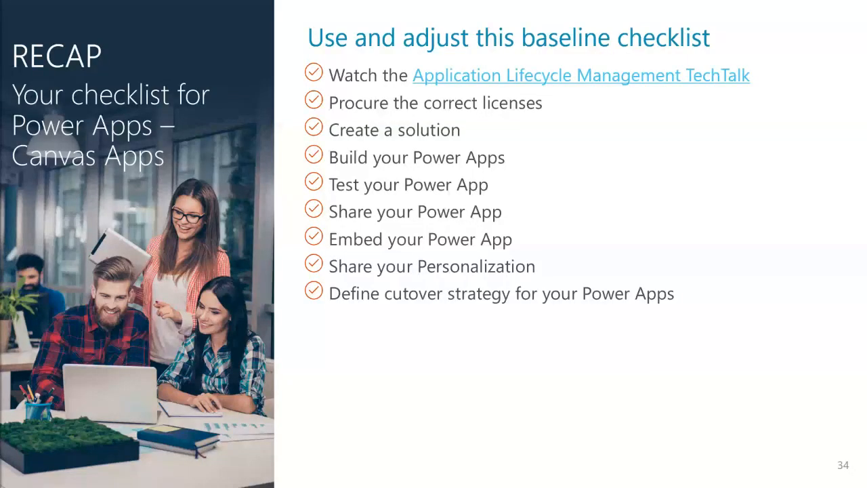